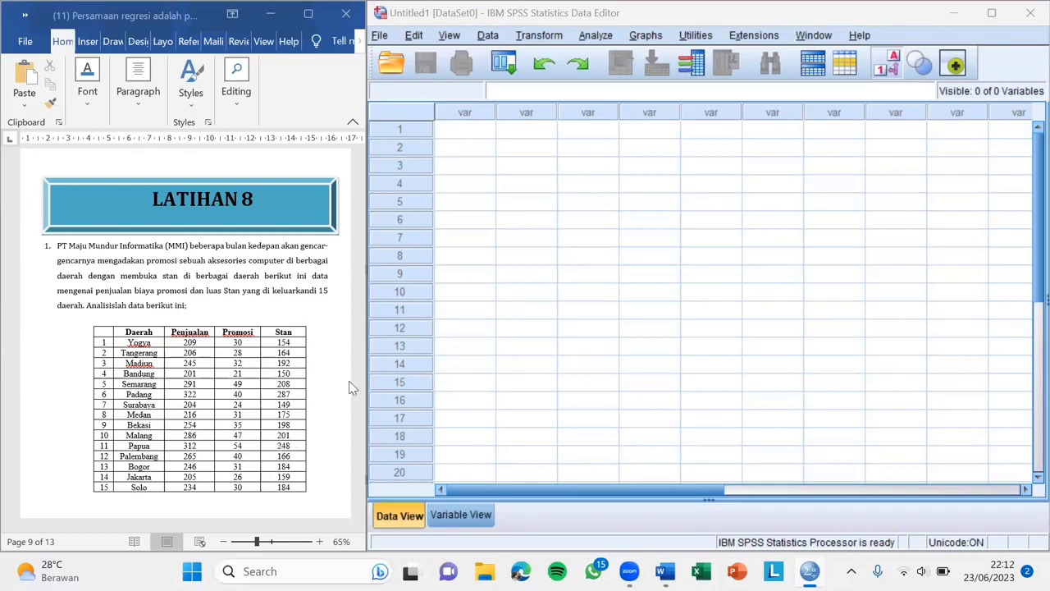
Define the first variable in the variable list, named Daerah, with the String type.
left_click(460, 513)
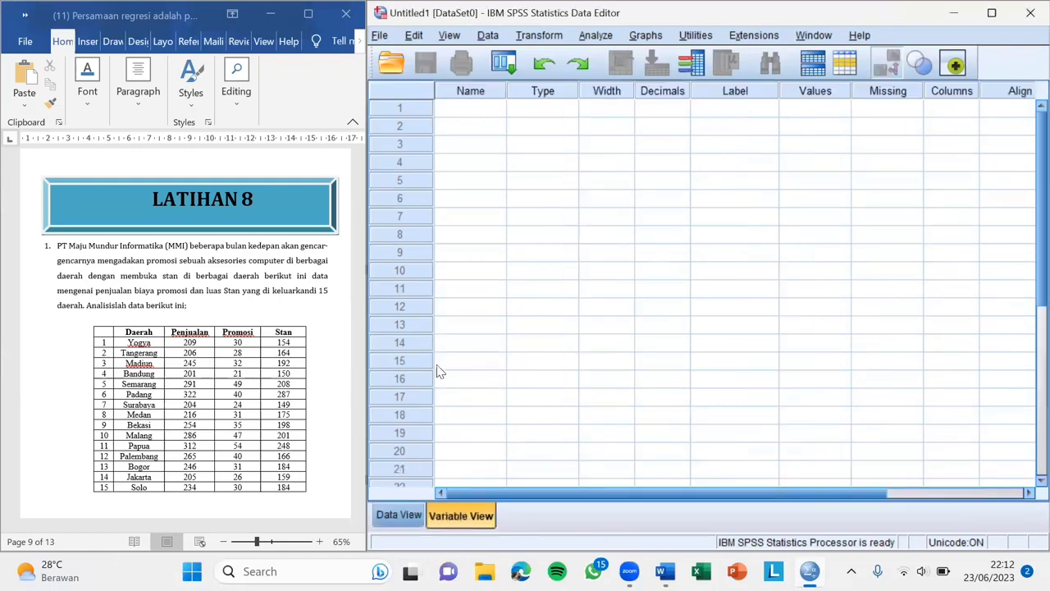
left_click(460, 114)
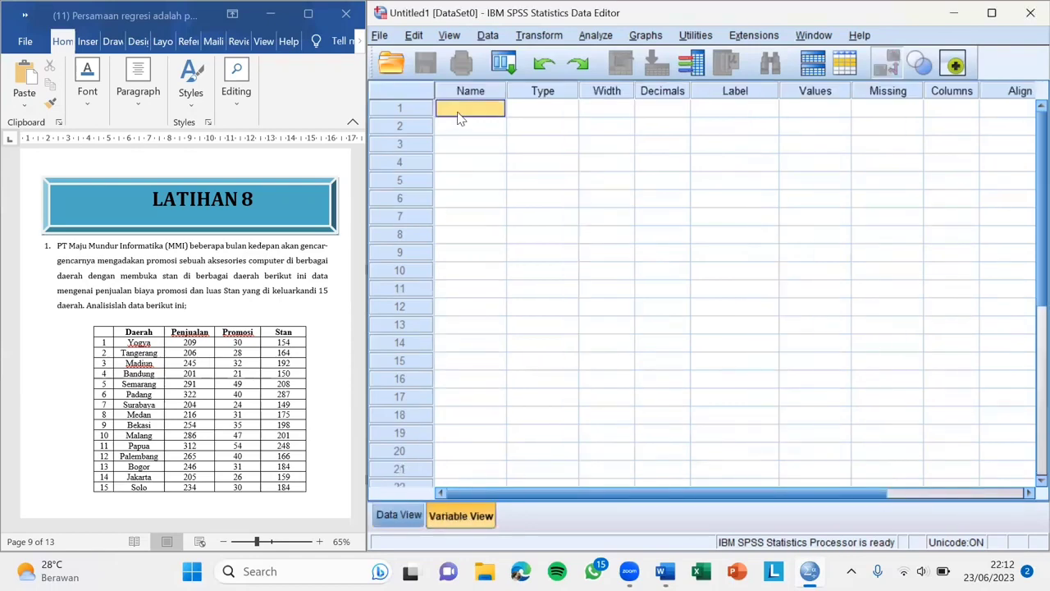
double_click(459, 114)
type("Daerah")
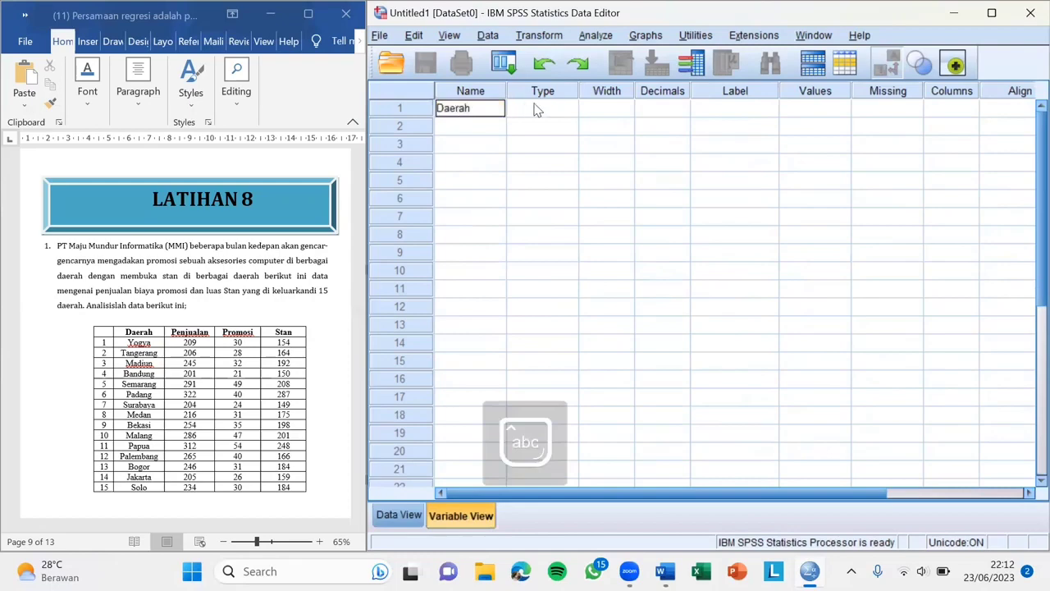
left_click(536, 109)
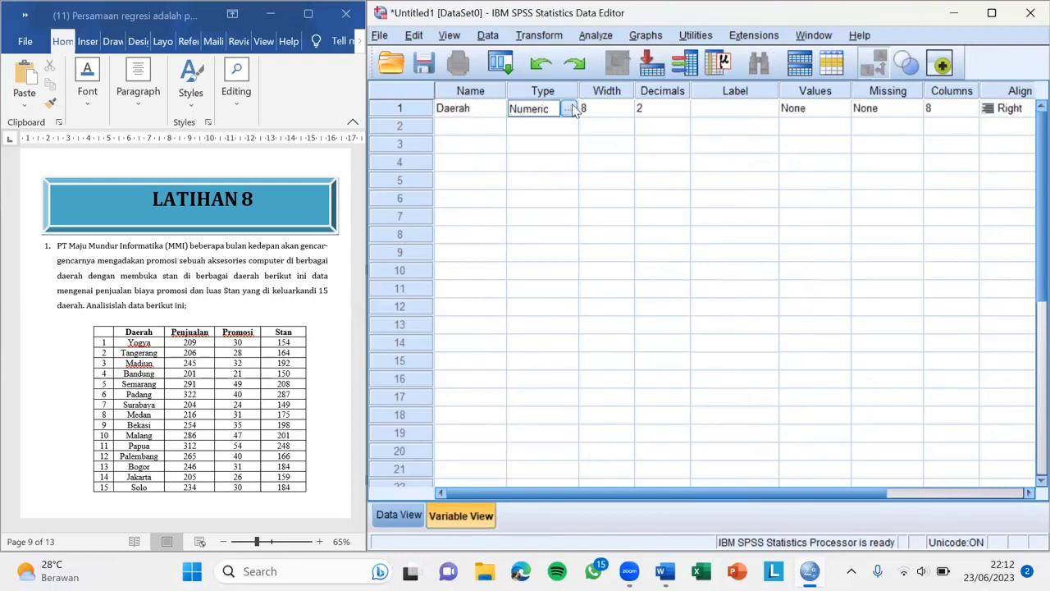
left_click(568, 109)
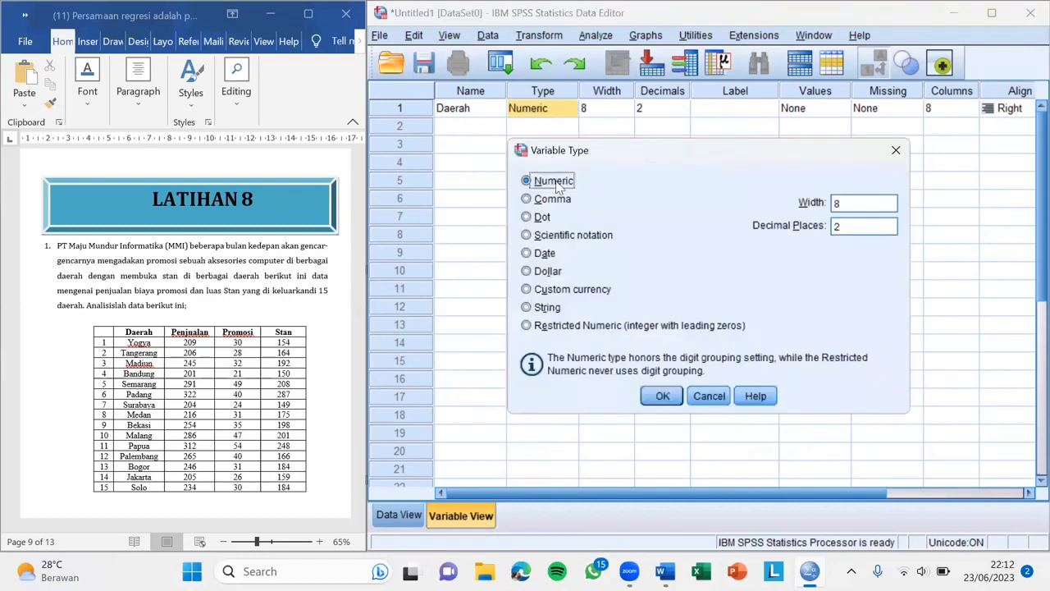
left_click(527, 307)
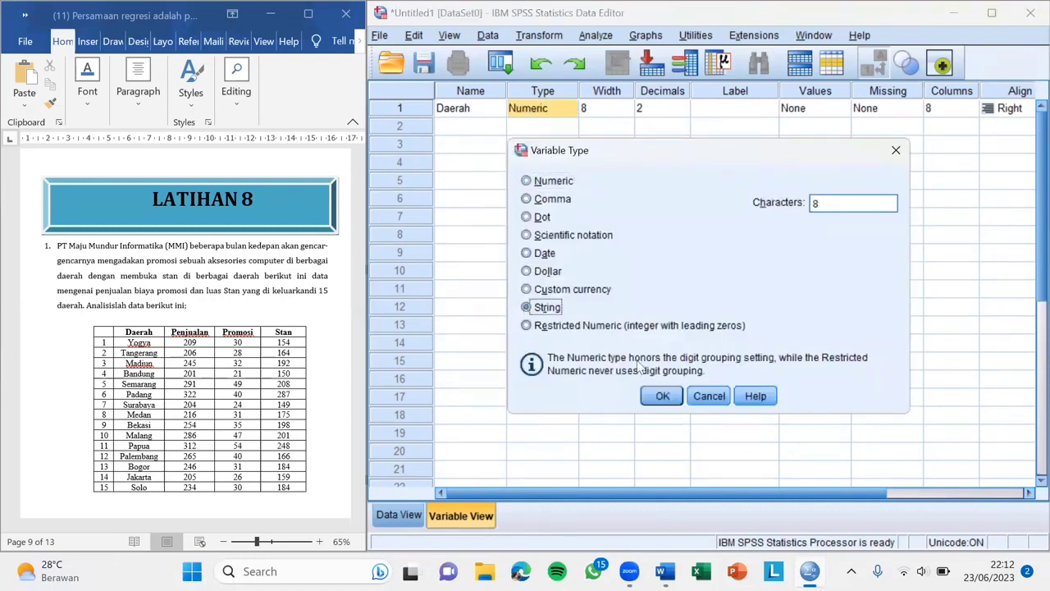
left_click(662, 396)
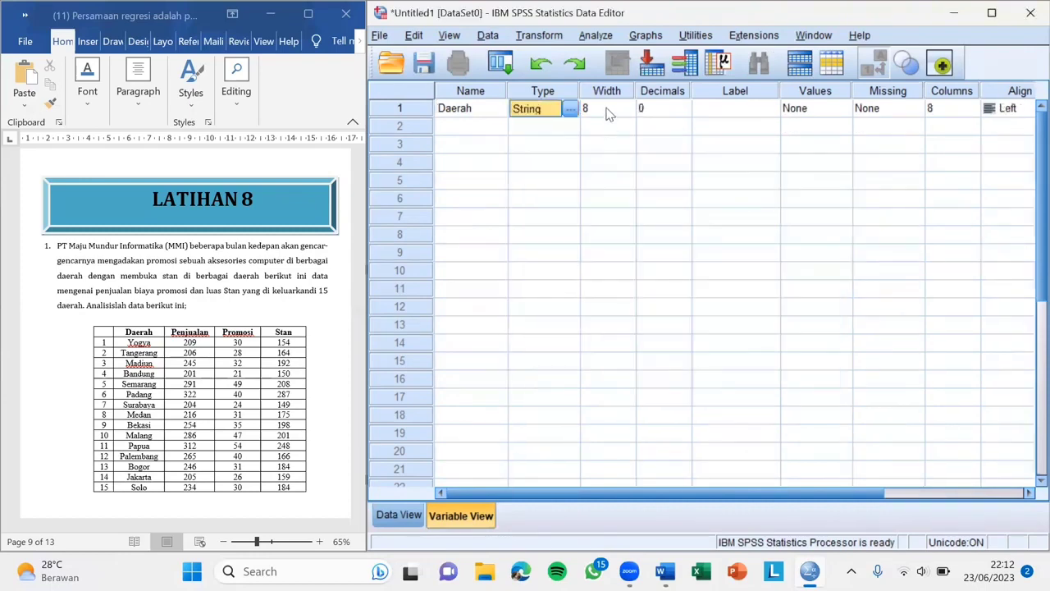
Give Daerah a width of 15, a column width of 15, left alignment and the Nominal measurement level.
left_click(607, 108)
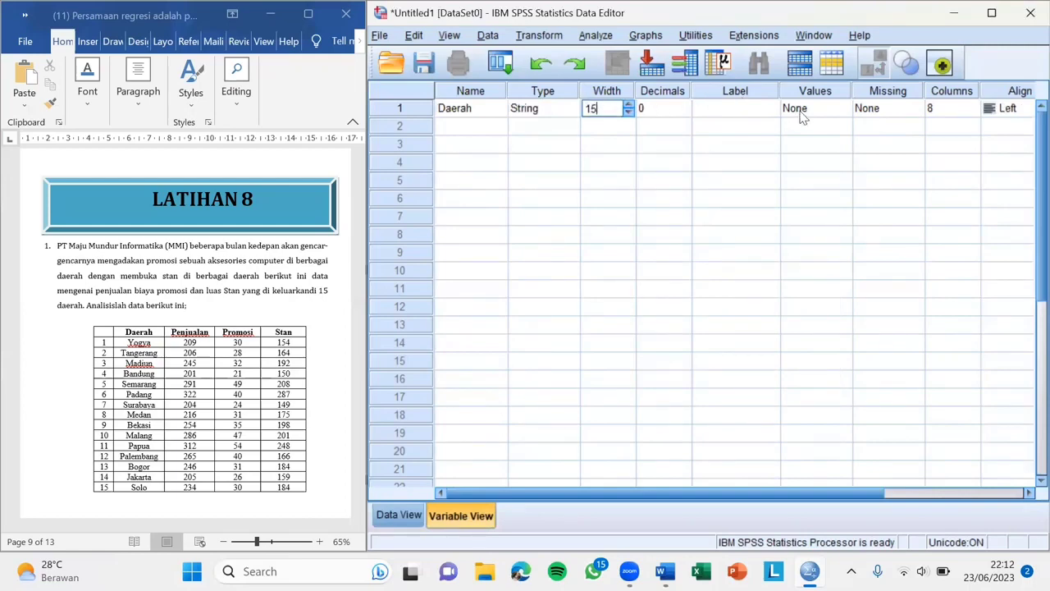
left_click(932, 109)
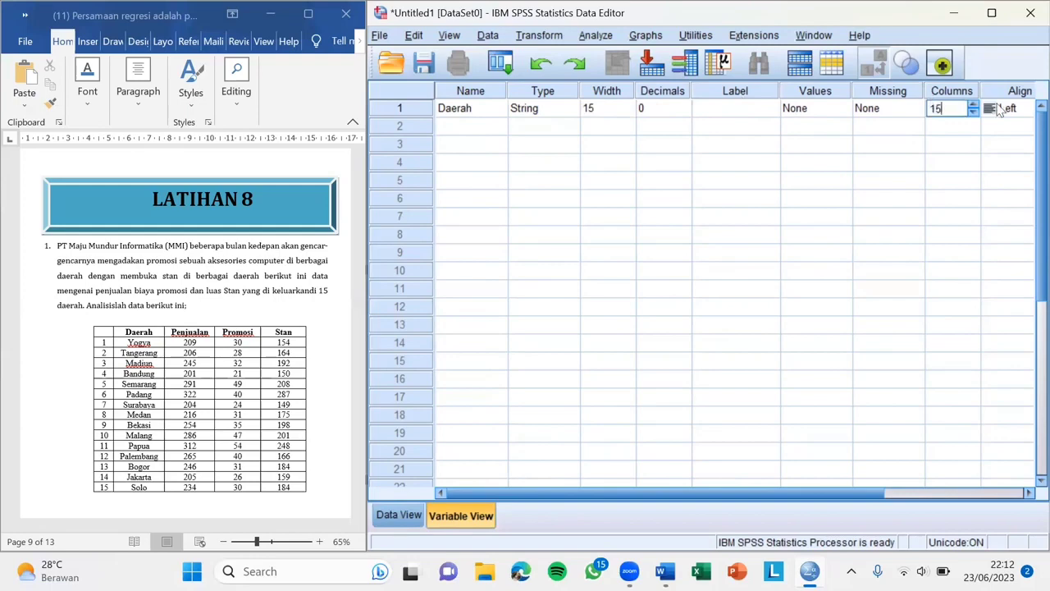
left_click(999, 110)
left_click(993, 126)
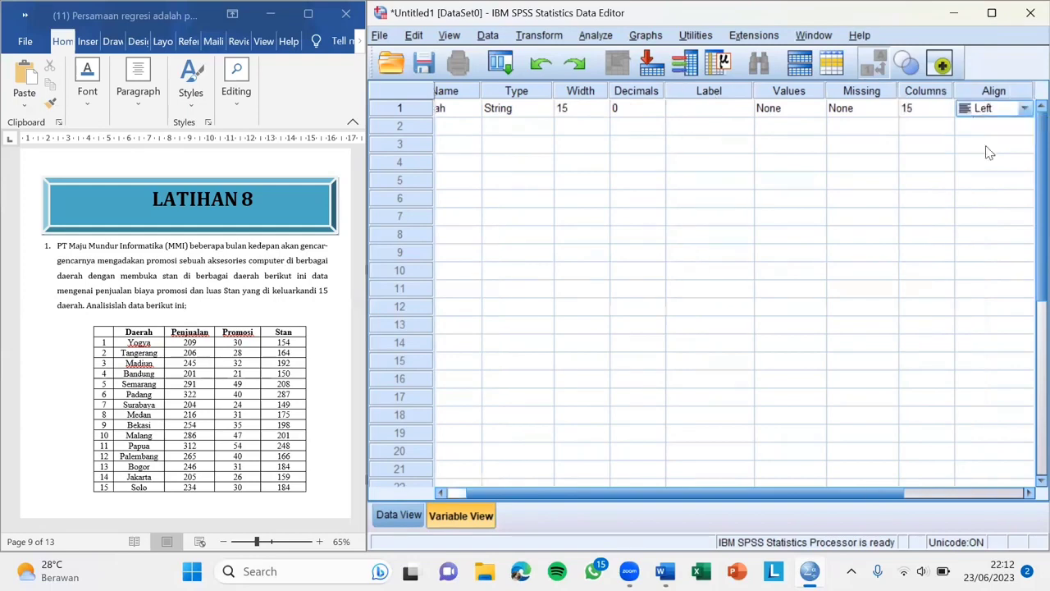
left_click(946, 484)
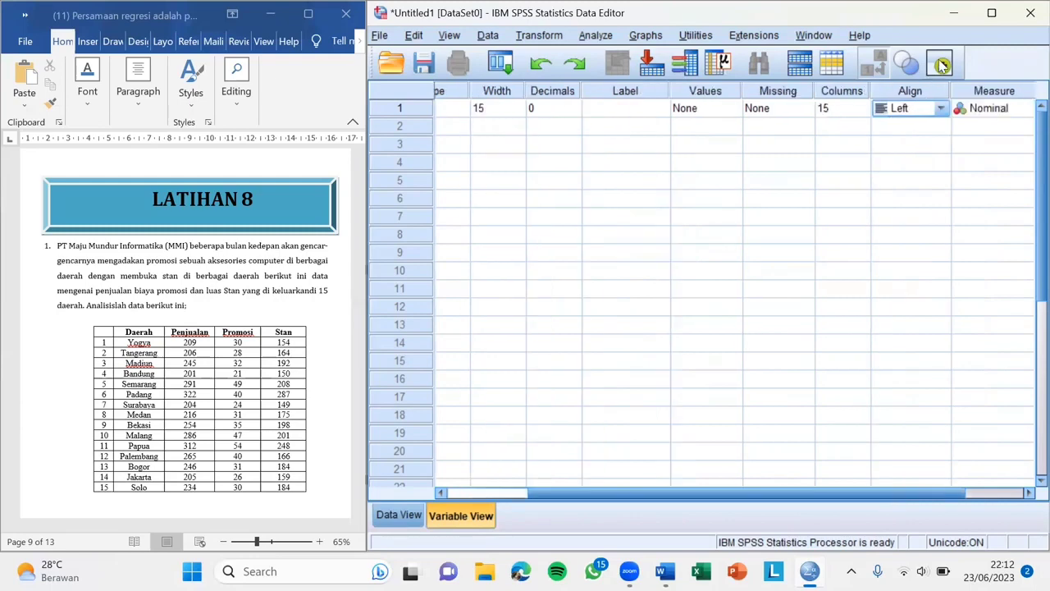
left_click(978, 111)
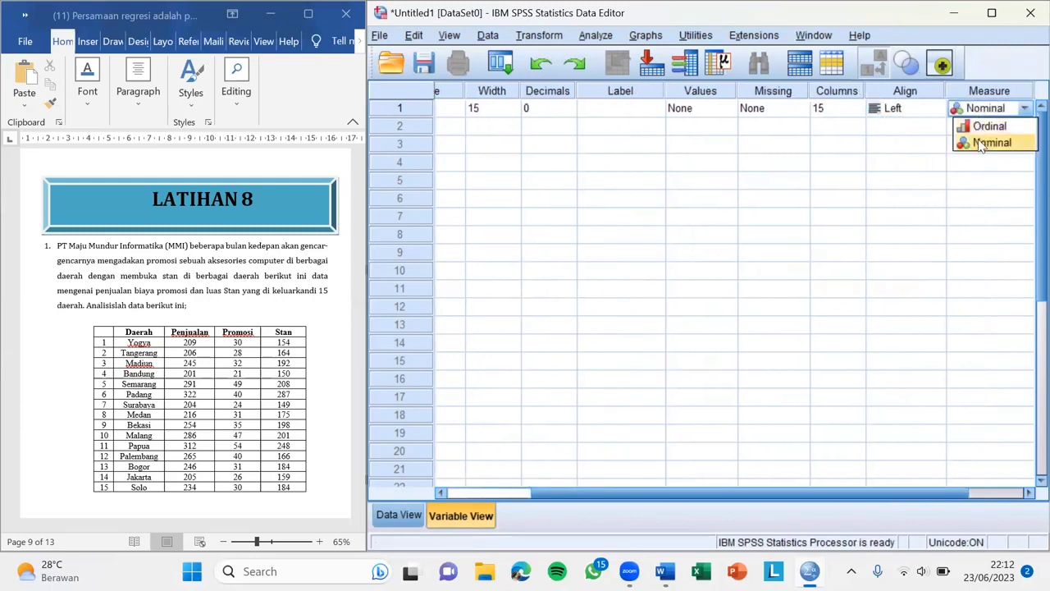
left_click(979, 144)
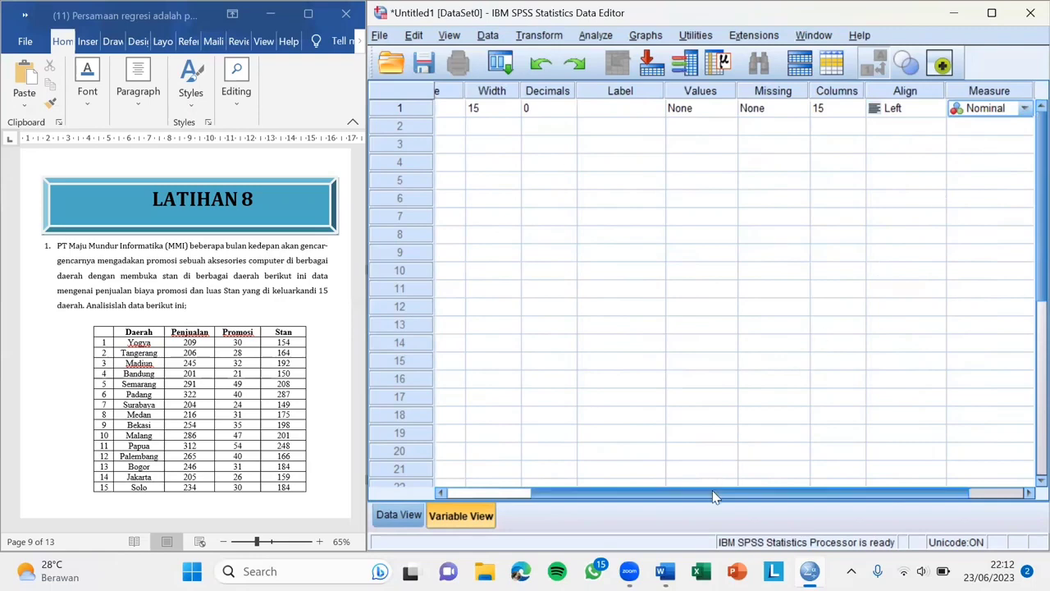
Add a second variable named Penjualan and set its decimals to 0.
left_click_drag(588, 488, 564, 490)
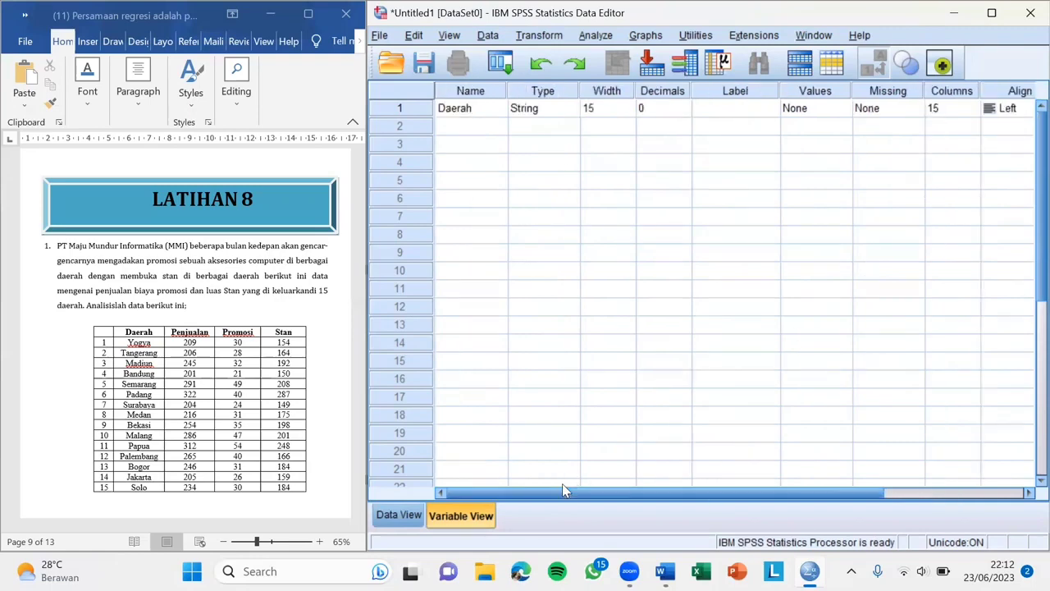
left_click(461, 130)
type("Penjualan")
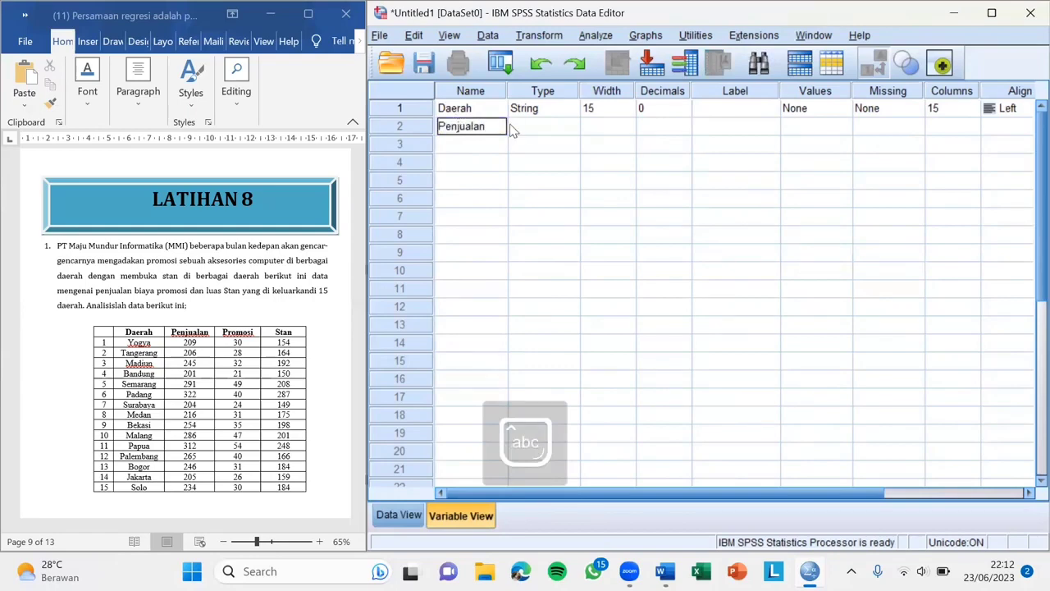
left_click(647, 125)
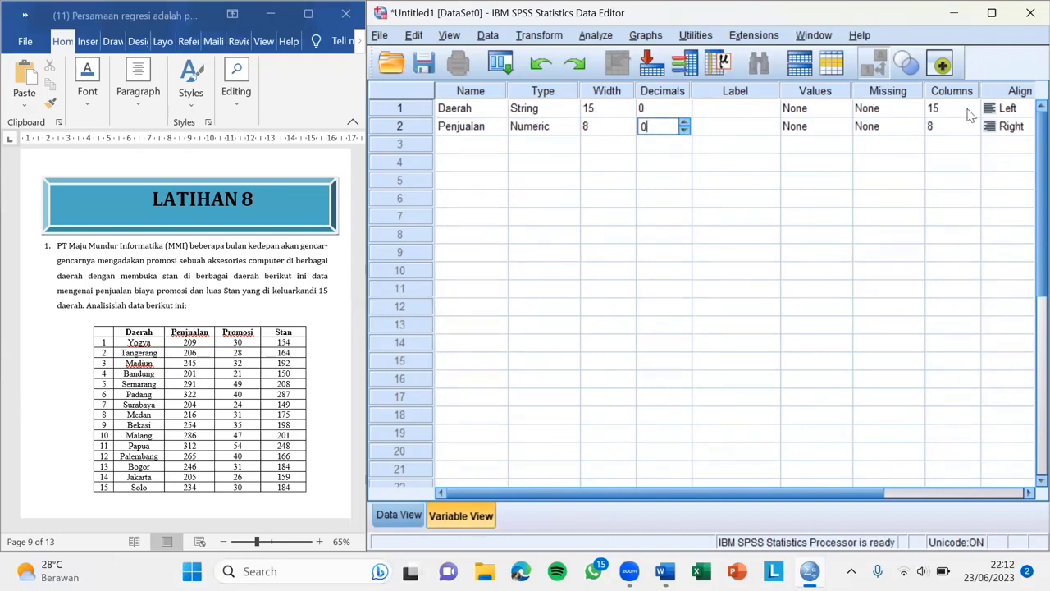
Set Penjualan's alignment to Left and its measurement level to Scale.
left_click(994, 125)
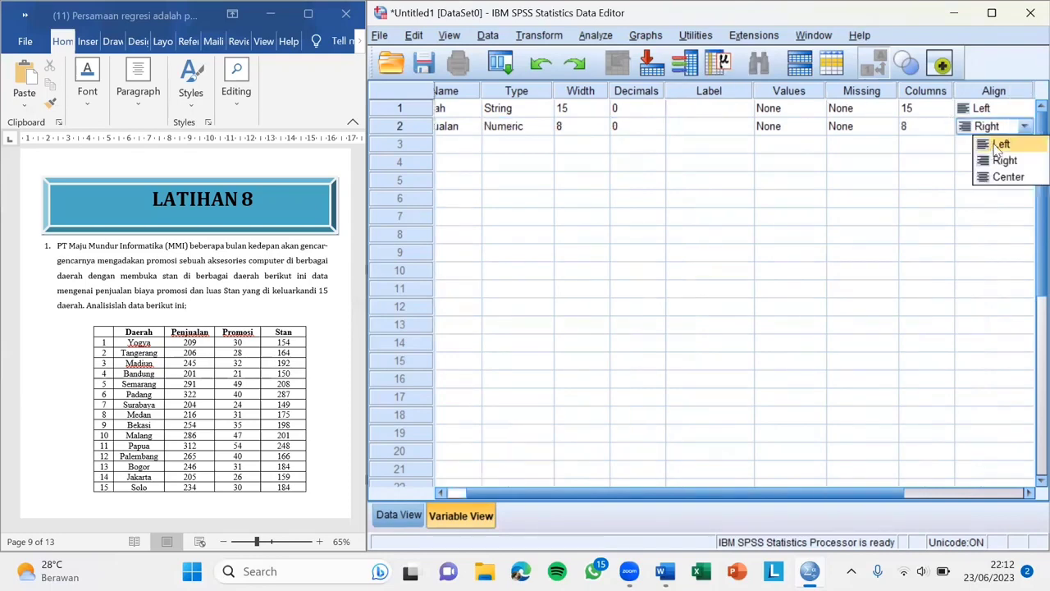
left_click(996, 145)
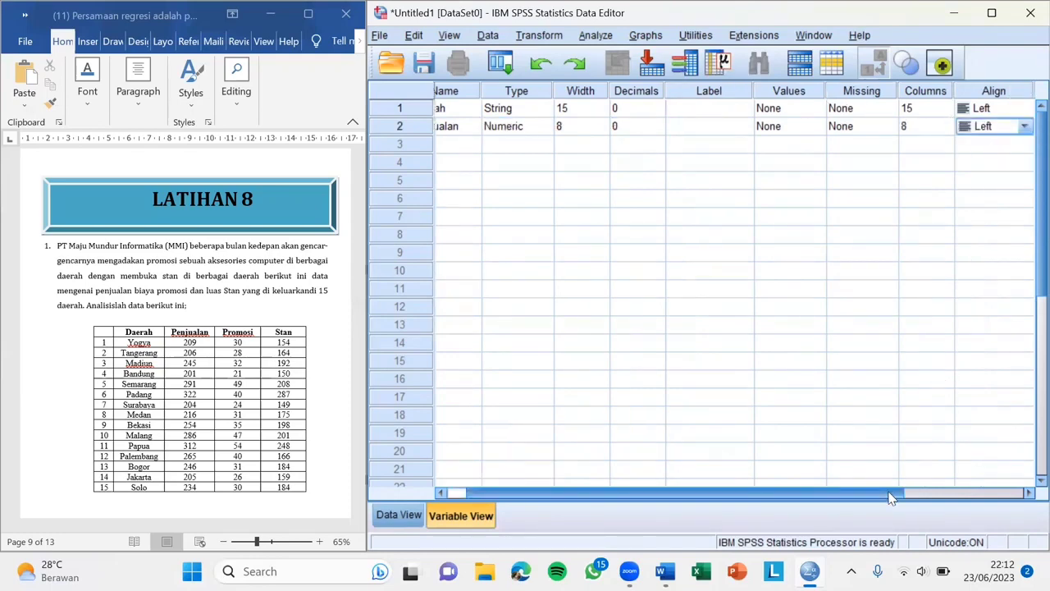
left_click_drag(891, 498, 943, 498)
left_click(1022, 131)
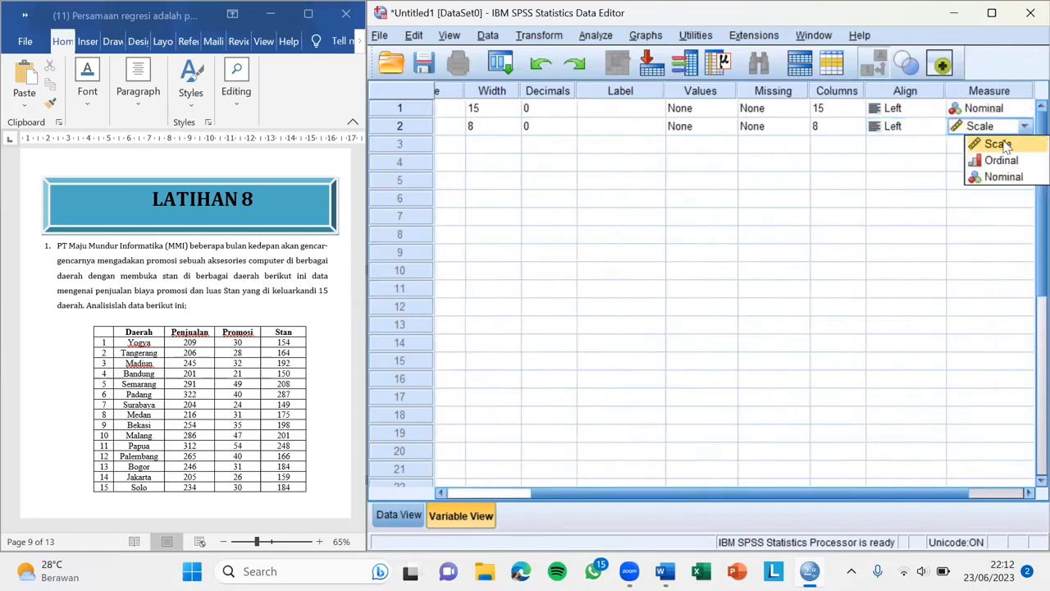
left_click(970, 143)
Add a third variable named Promosi and set its decimals to 0.
left_click_drag(838, 498, 755, 498)
left_click(482, 144)
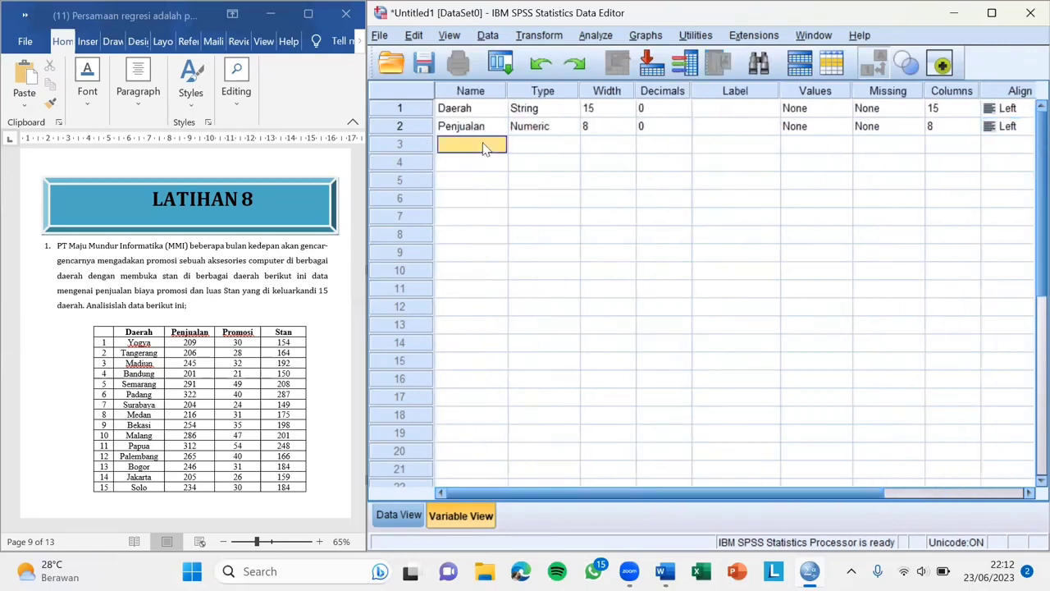
left_click(484, 144)
key("Caps_Lock")
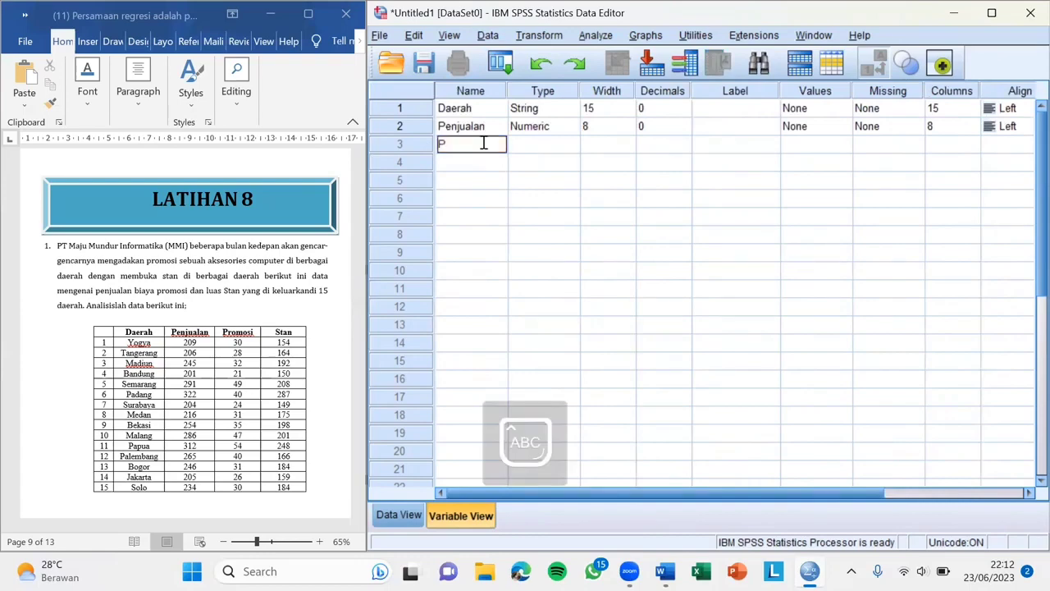
key("Caps_Lock")
type("Promosi")
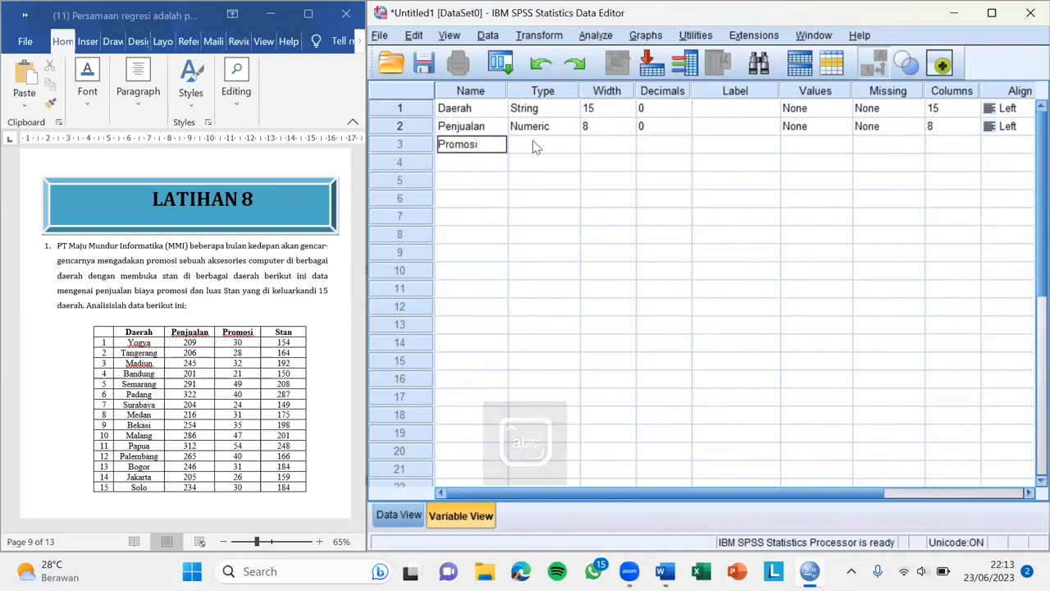
key("Tab")
left_click(643, 146)
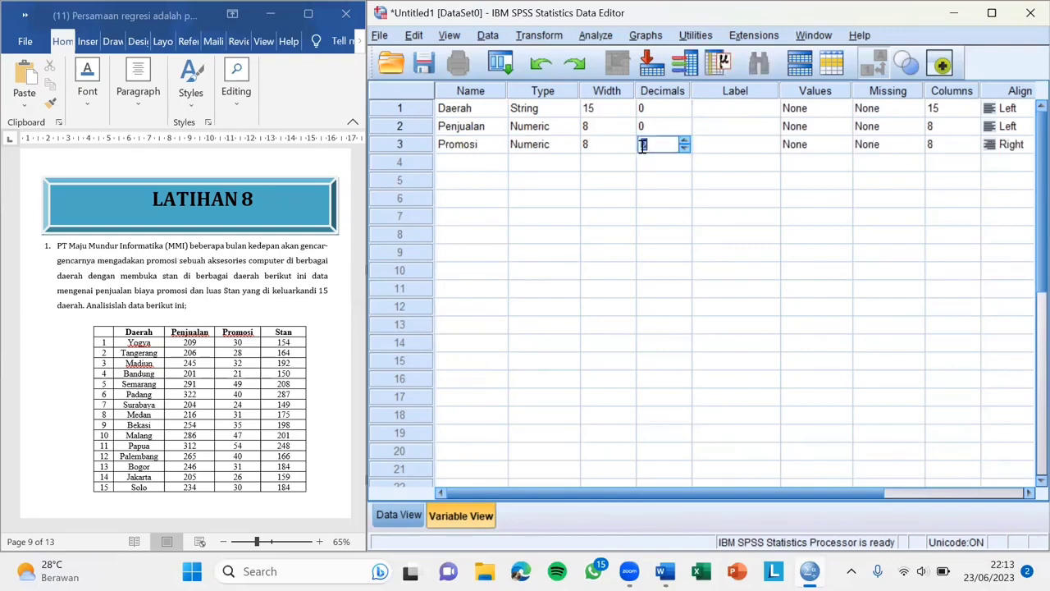
type("0")
Set Promosi's alignment to Left and its measurement level to Scale.
left_click(990, 145)
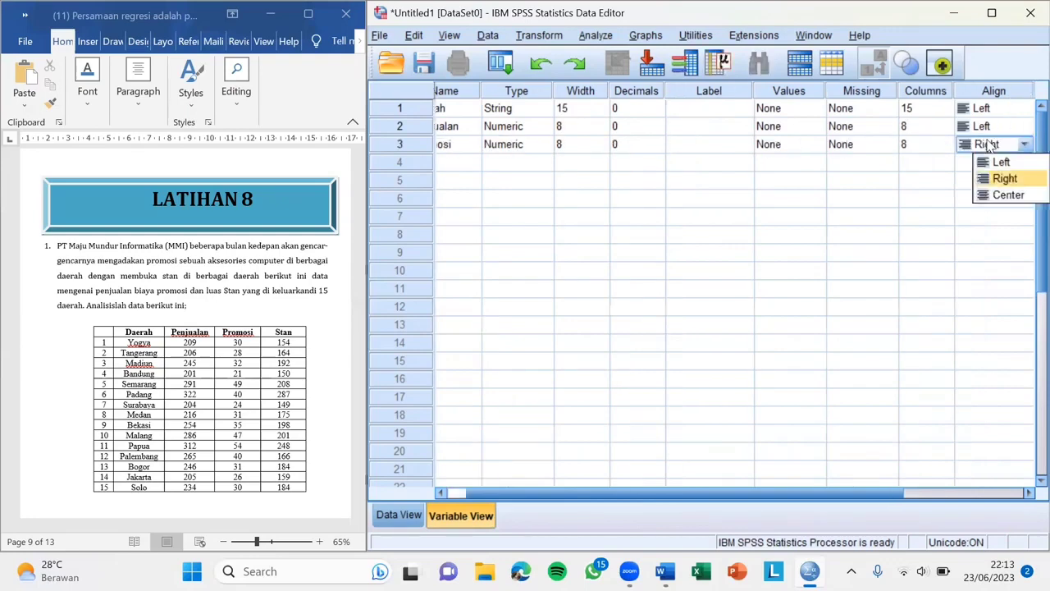
left_click(998, 163)
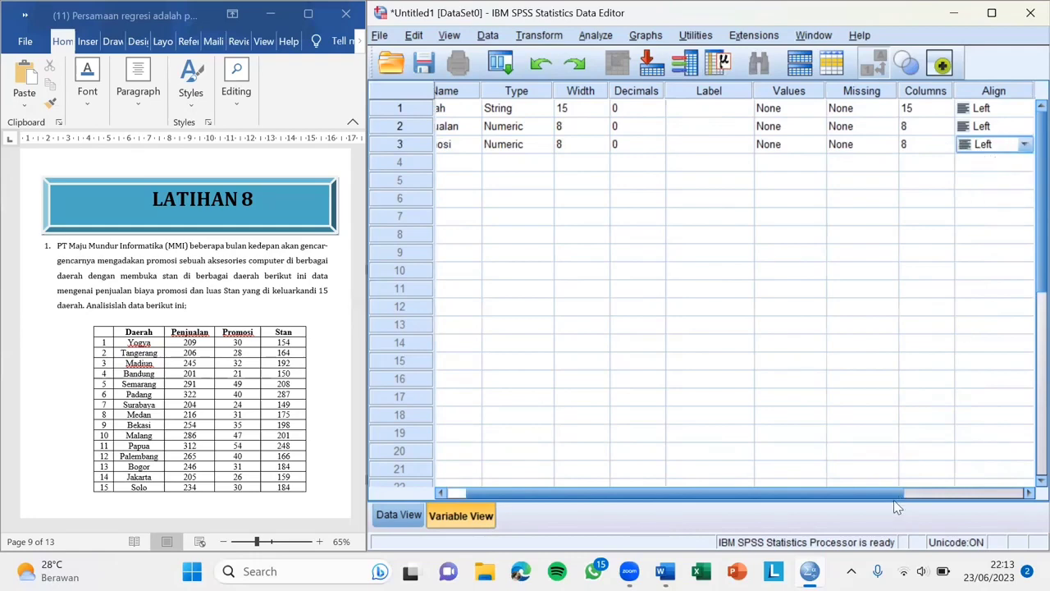
left_click(966, 491)
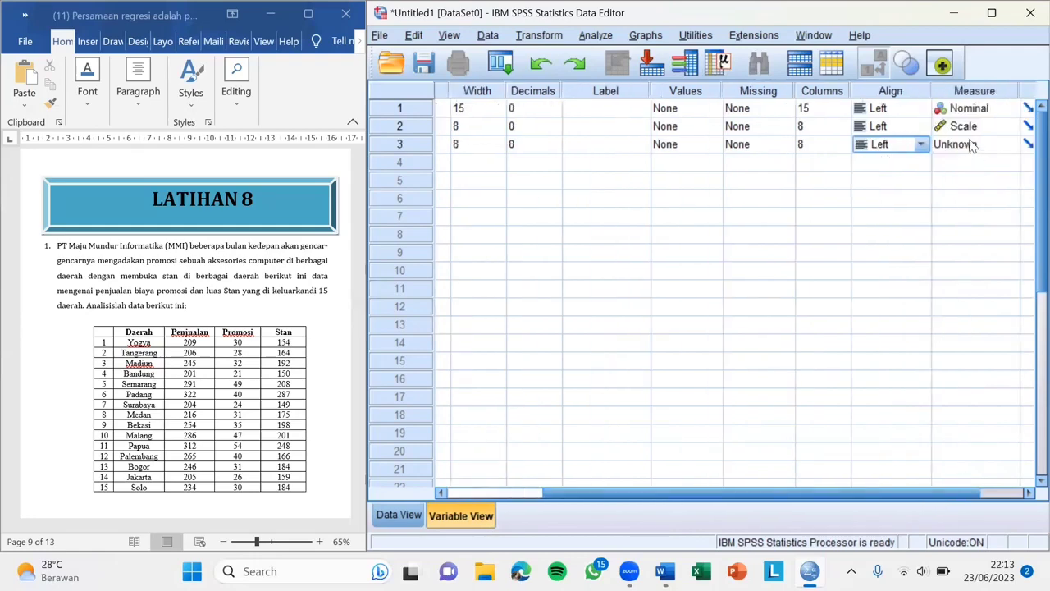
left_click(972, 145)
left_click(967, 163)
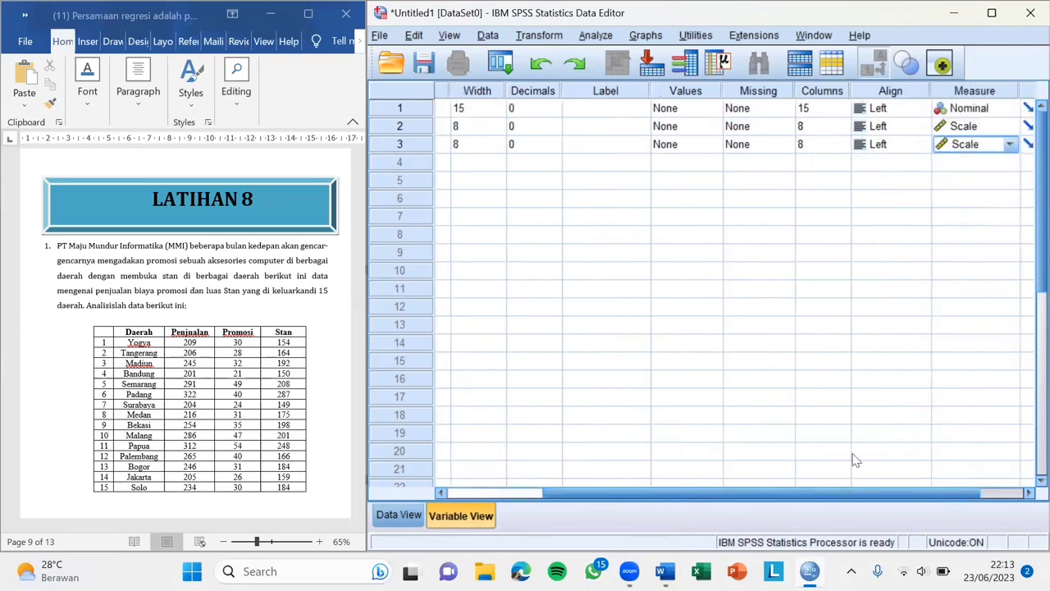
Add a fourth variable named Stan and set its decimals to 0.
left_click_drag(784, 500, 696, 493)
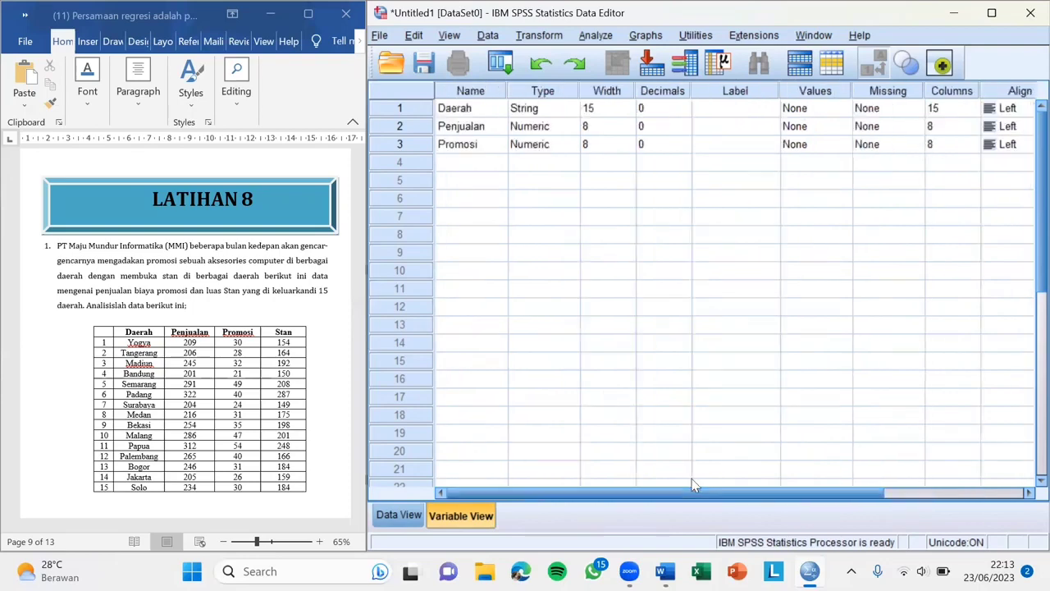
left_click(471, 164)
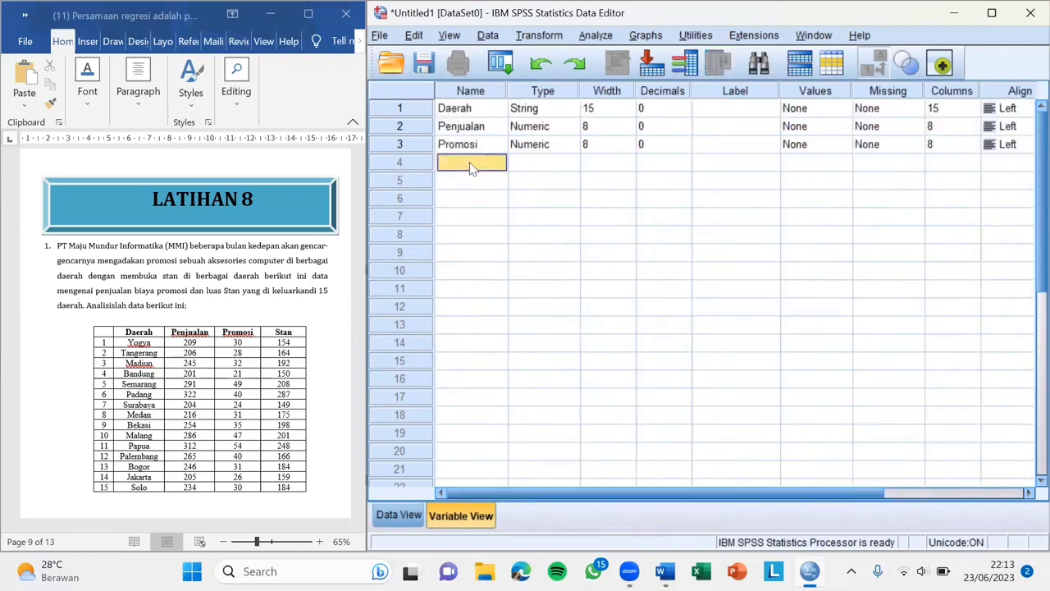
key("Caps_Lock")
type("Sta")
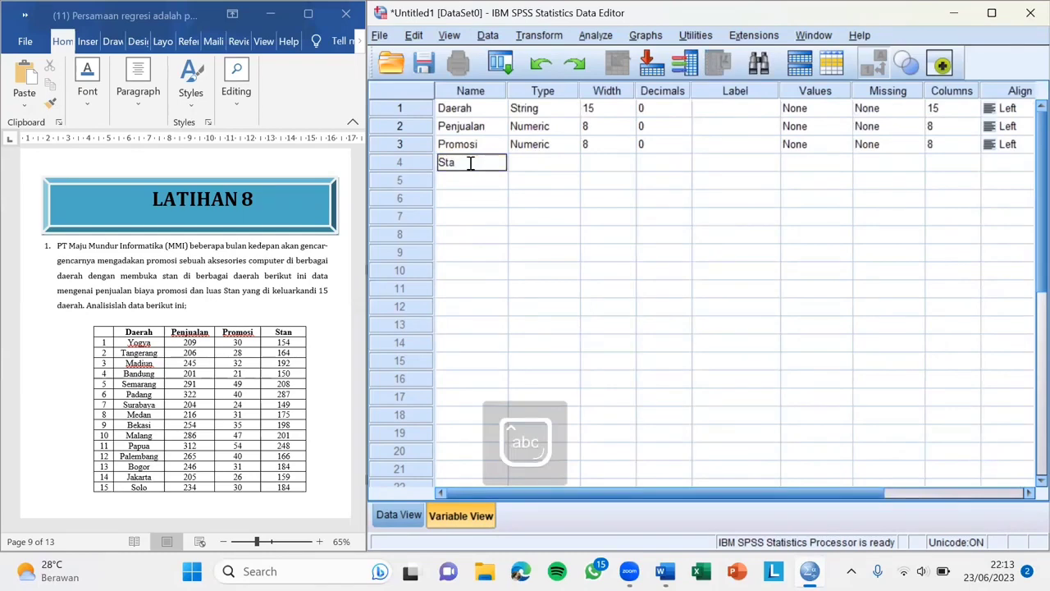
type("n")
left_click(532, 167)
left_click(644, 163)
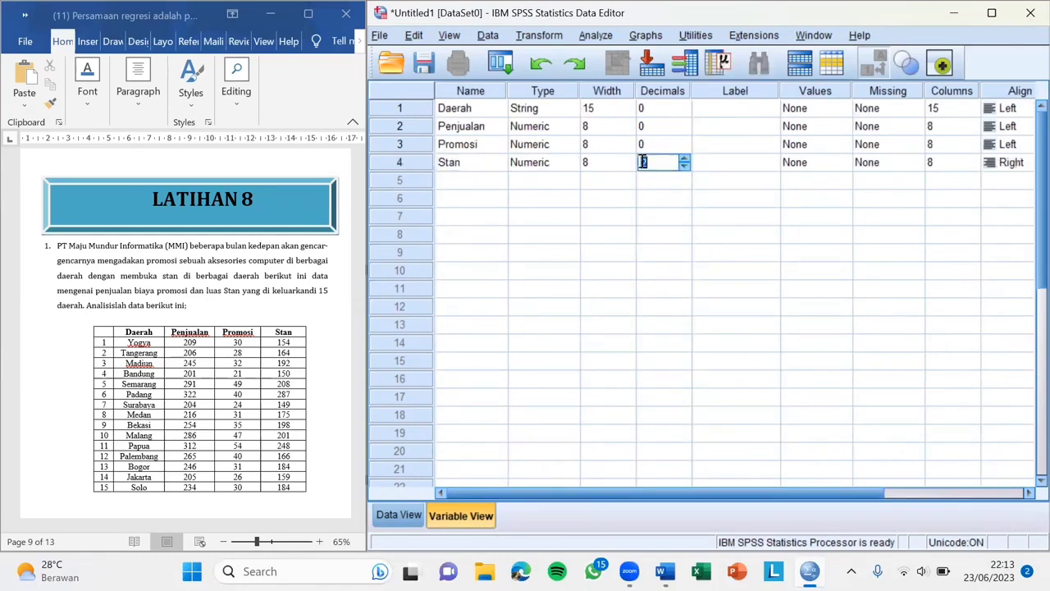
Set Stan's alignment to Left and its measurement level to Scale, and switch to the data entry grid.
left_click(988, 164)
left_click(990, 178)
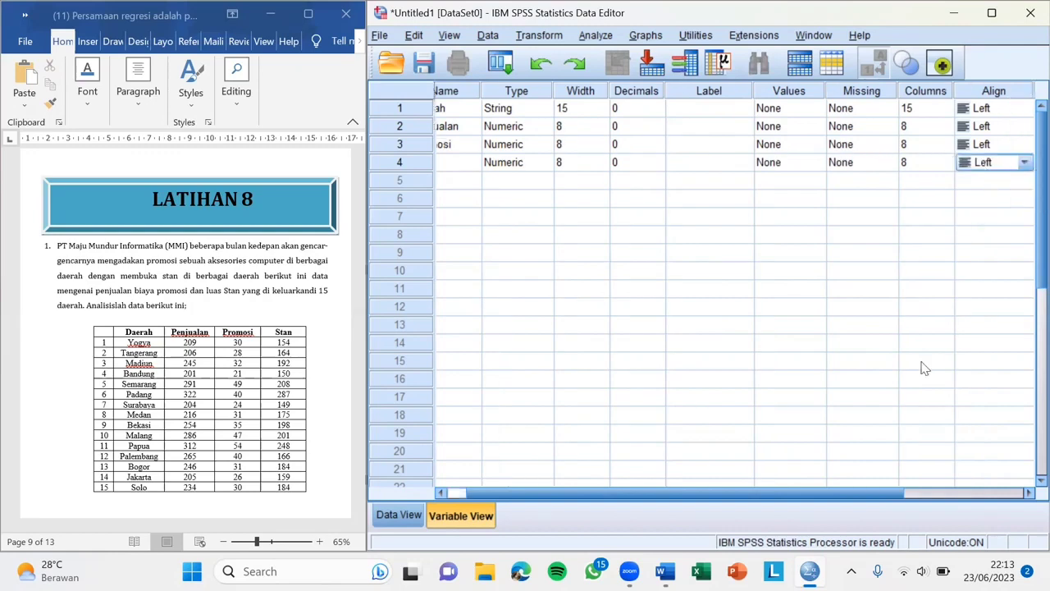
left_click_drag(874, 494, 944, 493)
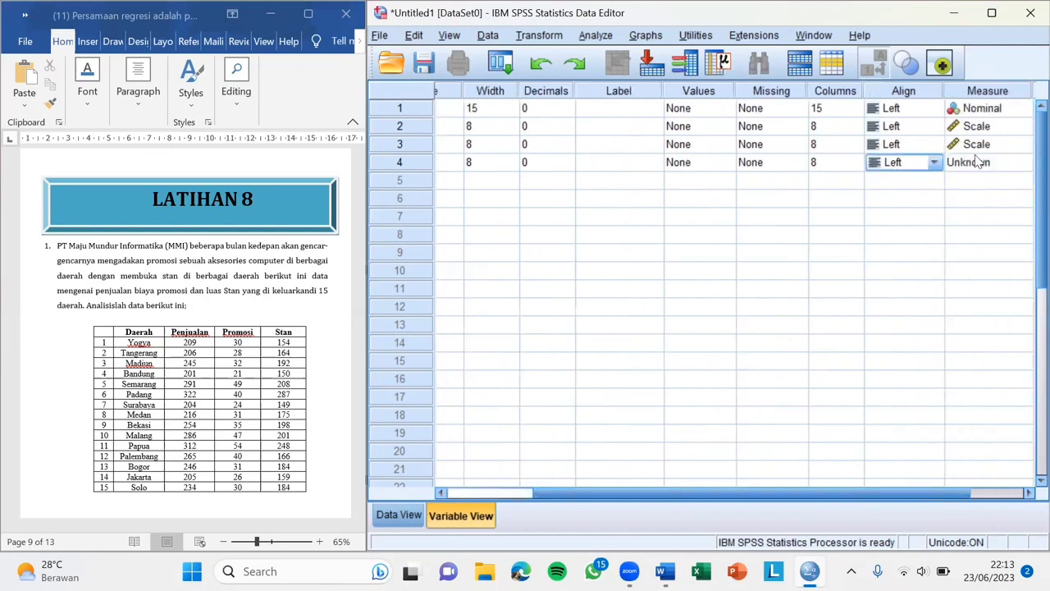
left_click(978, 164)
left_click(978, 181)
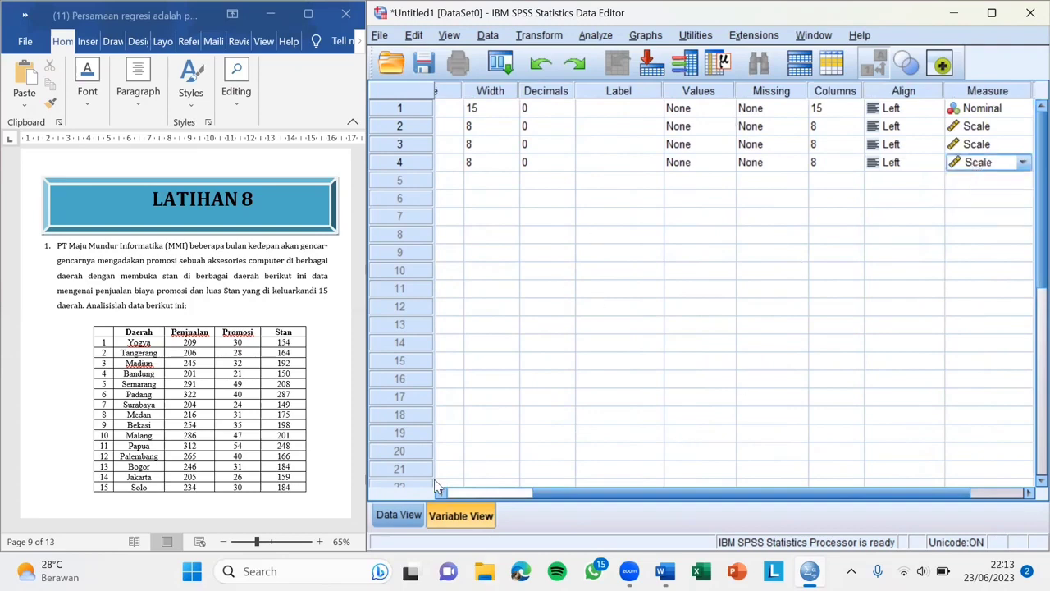
left_click(398, 515)
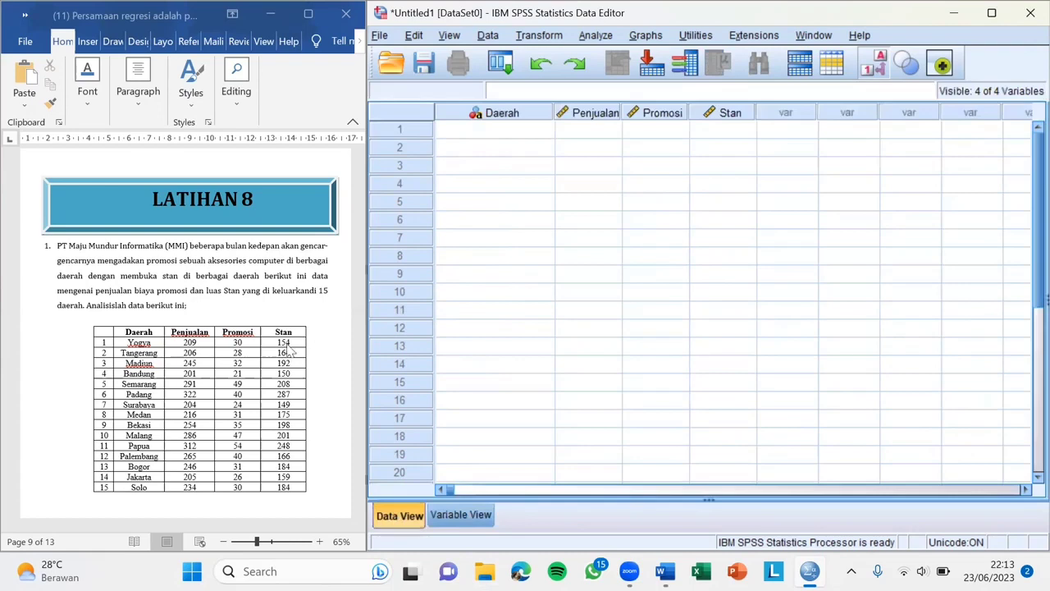
Copy the 15 rows of Daerah, Penjualan, Promosi and Stan values from the Word table into the SPSS data grid, starting at row 1.
left_click(128, 343)
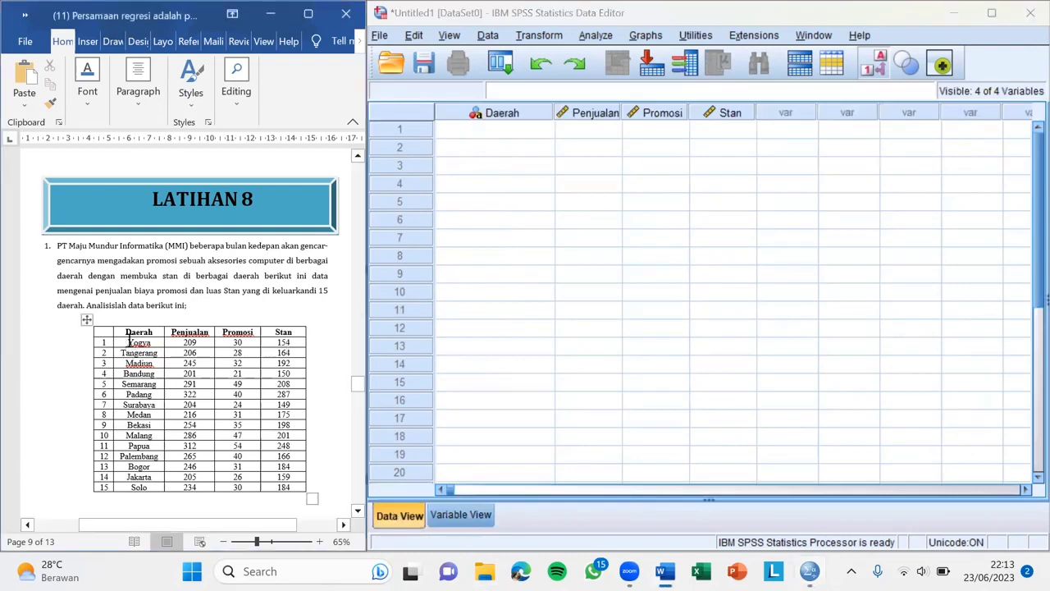
left_click_drag(190, 344, 293, 484)
key("ctrl+c")
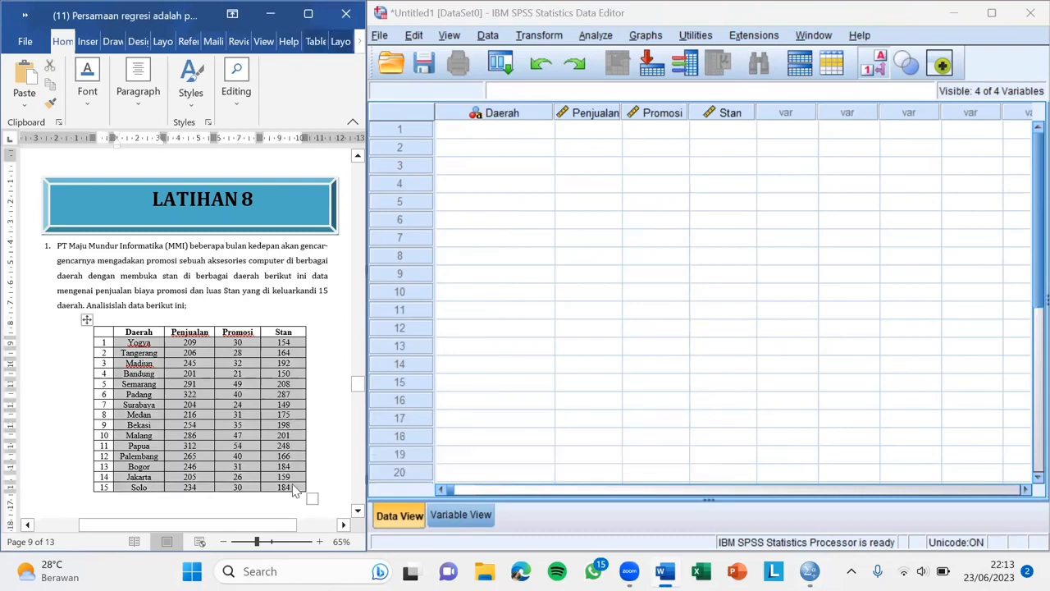
left_click(527, 141)
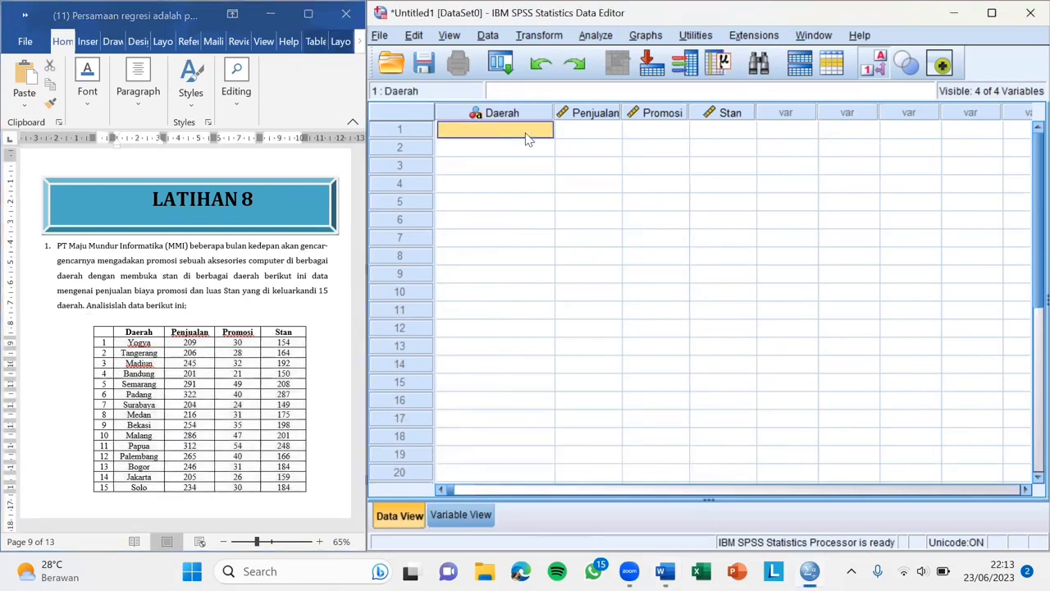
key("ctrl+v")
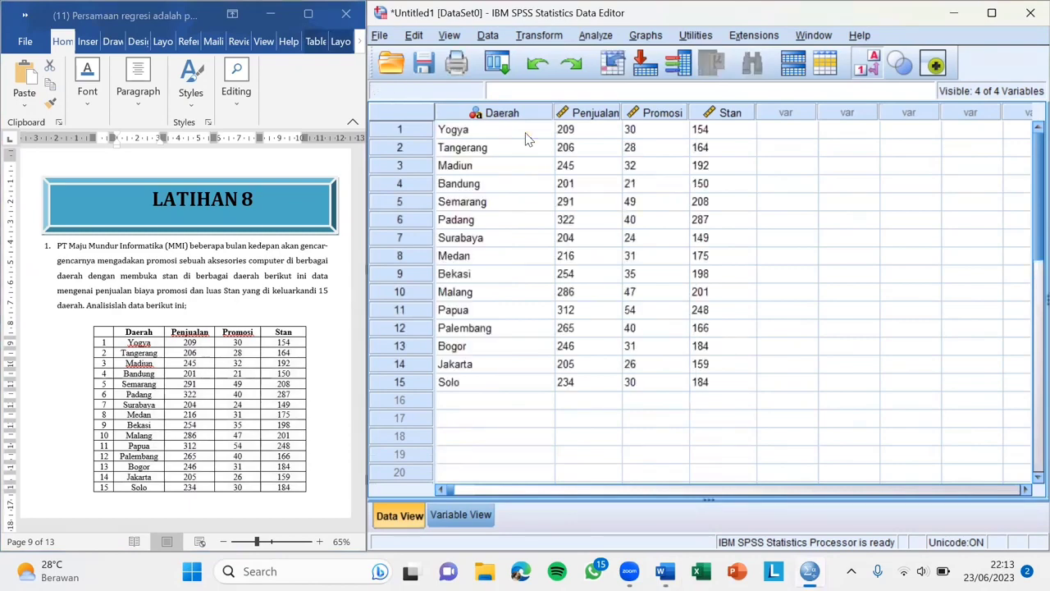
Start a Linear Regression analysis and assign Penjualan as the dependent variable.
left_click(598, 35)
mouse_move(647, 35)
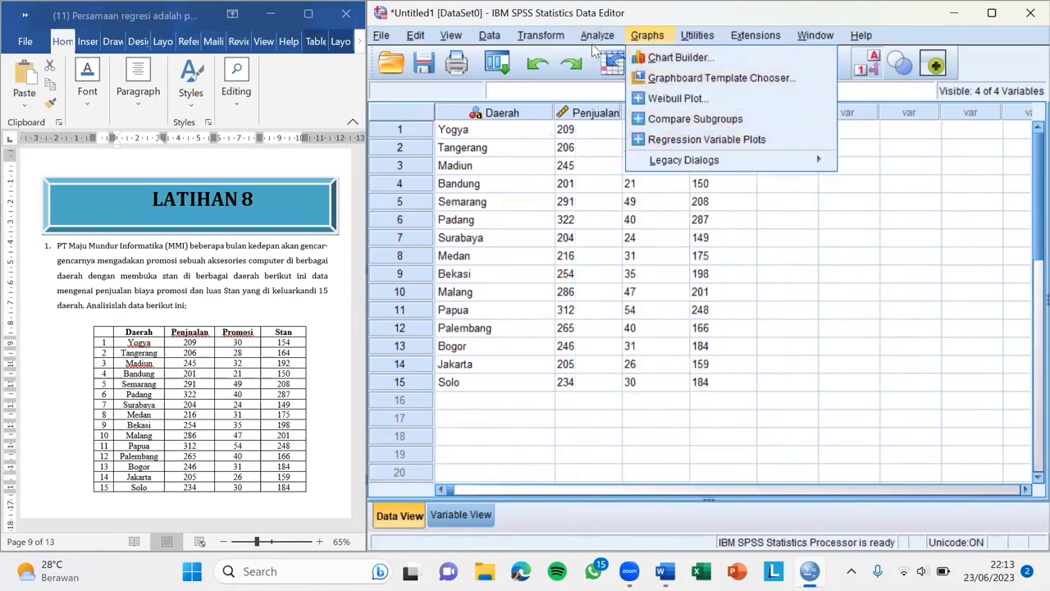
mouse_move(597, 35)
mouse_move(632, 229)
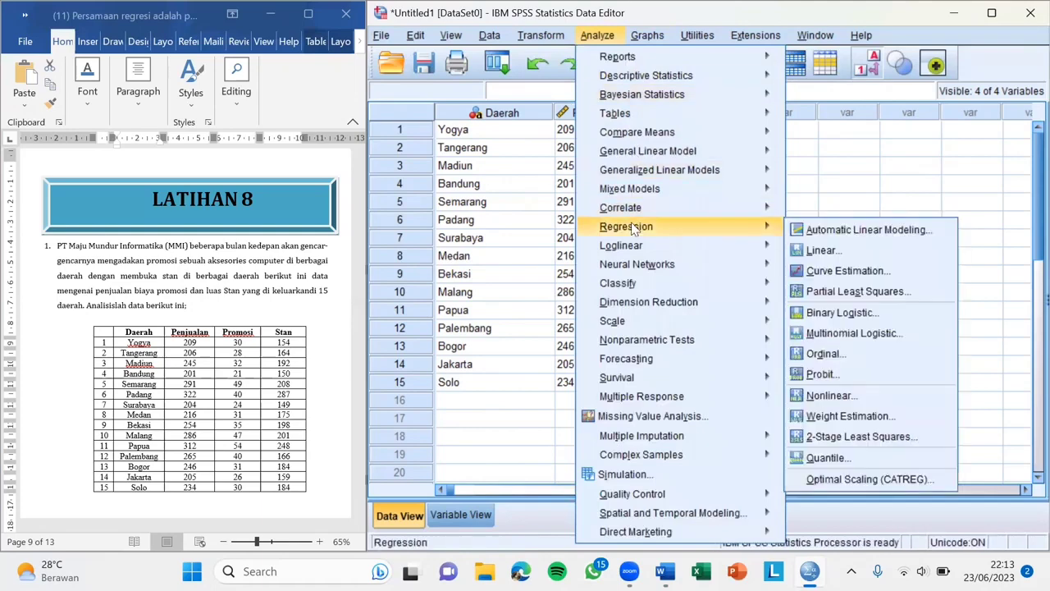
left_click(808, 253)
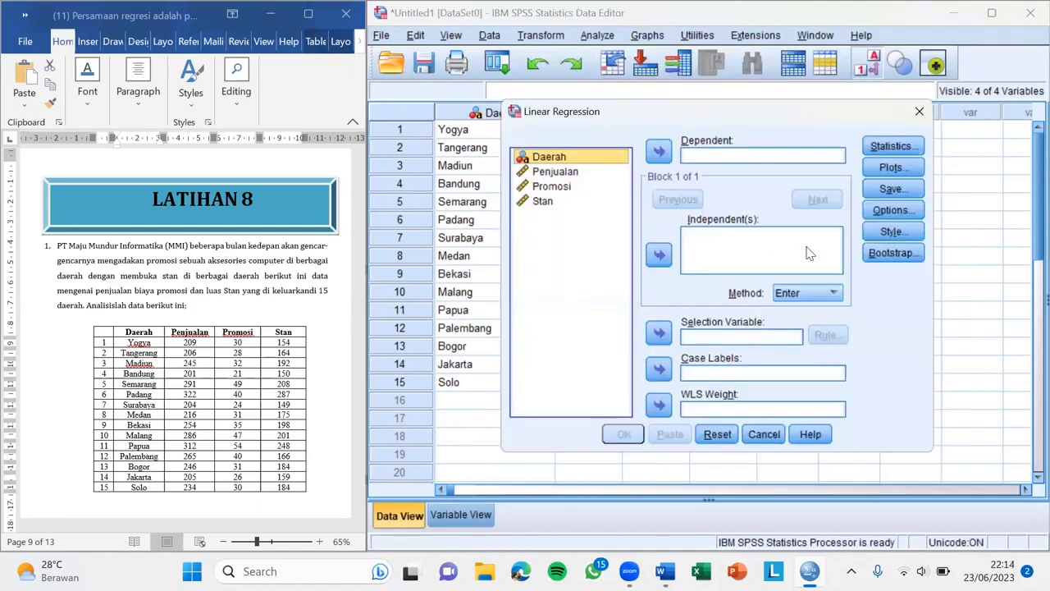
left_click(575, 175)
left_click(661, 152)
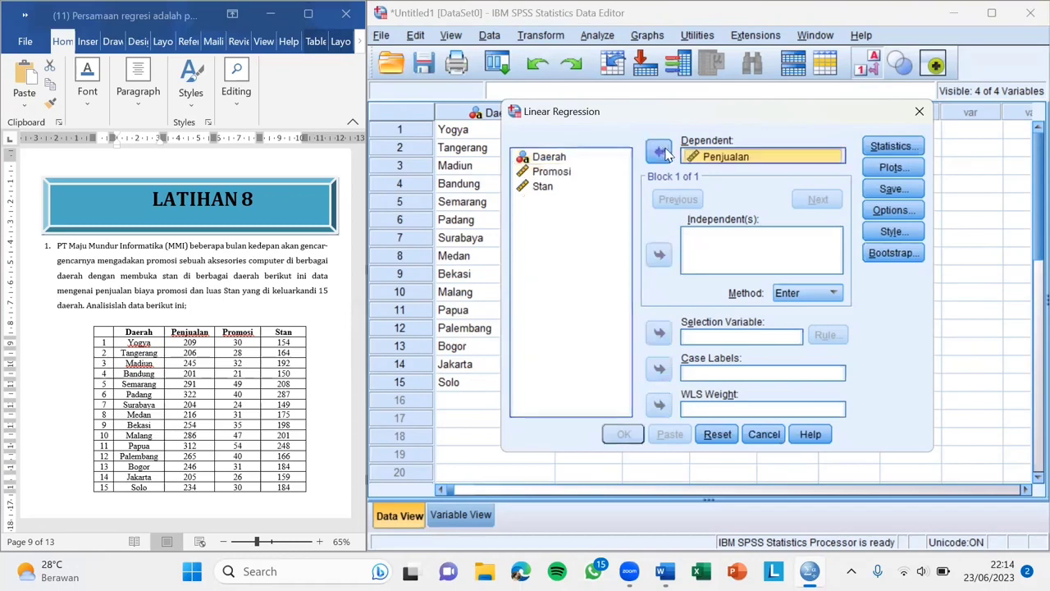
Assign Promosi and Stan as the independent variables and Daerah as the case labels.
left_click(566, 174)
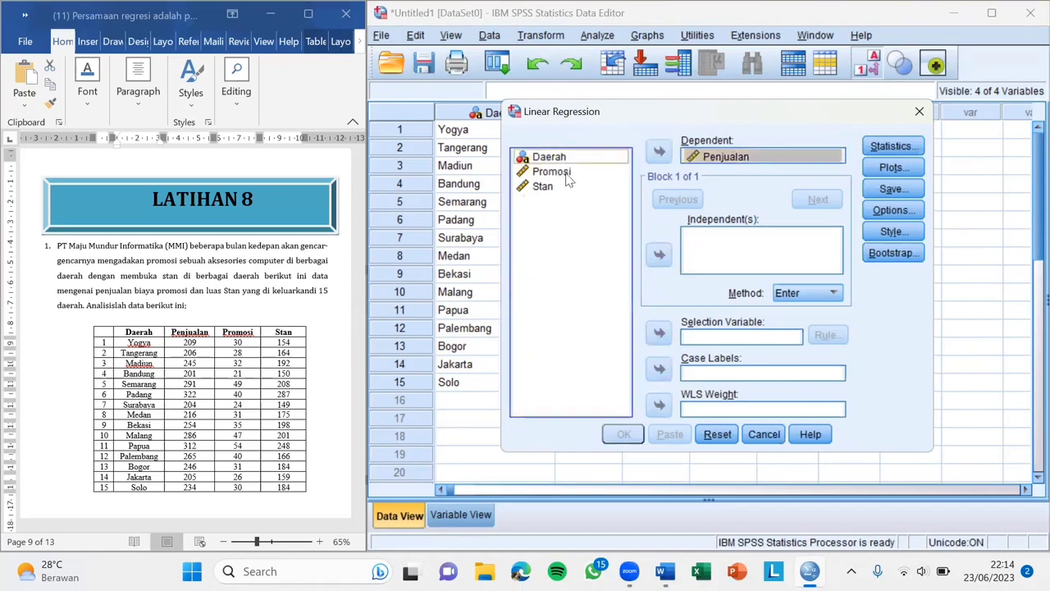
left_click(661, 256)
left_click(563, 190)
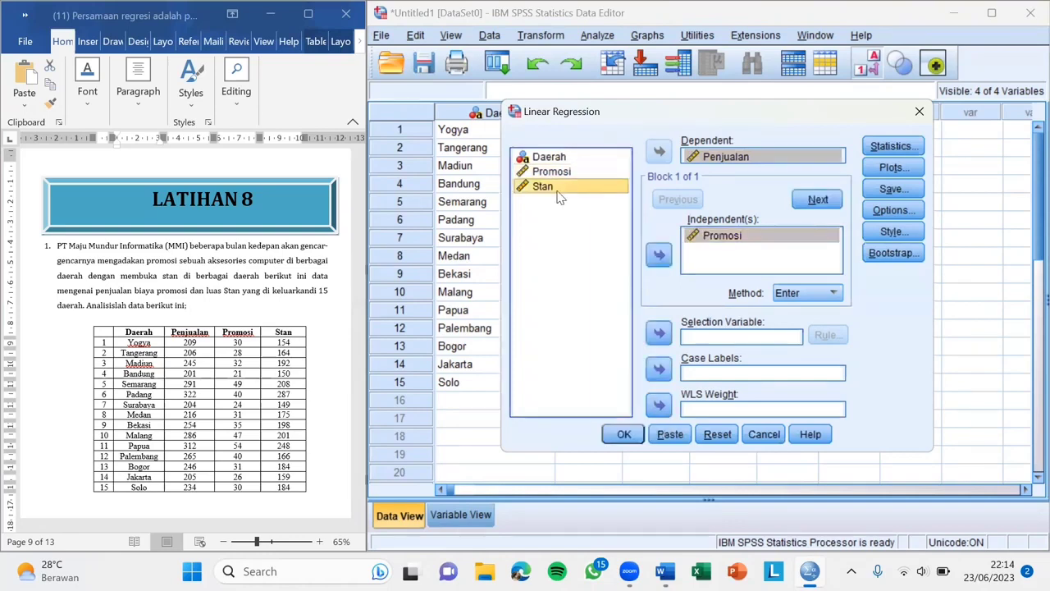
left_click(661, 256)
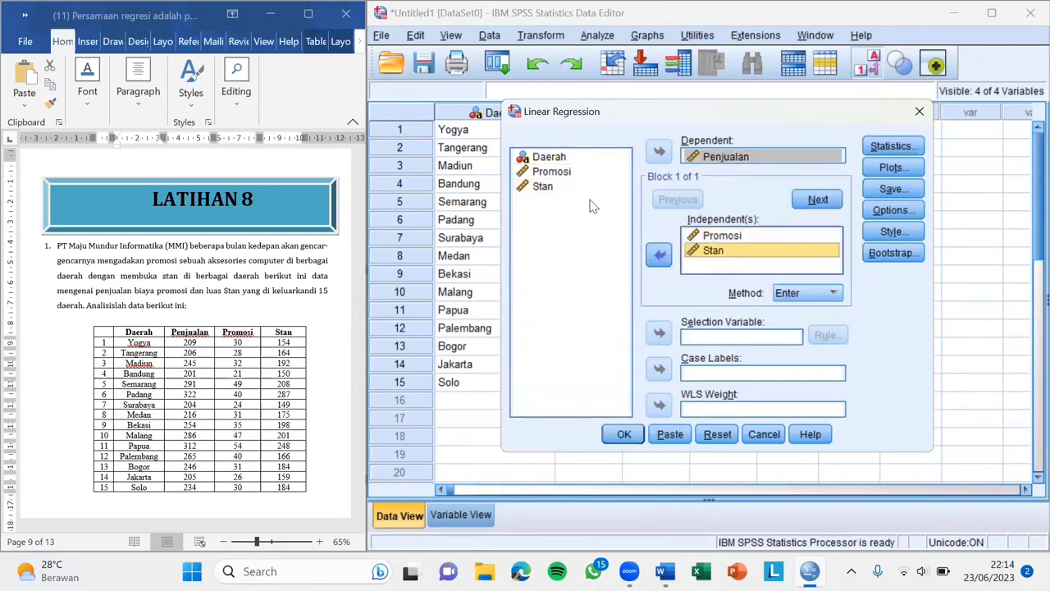
left_click(563, 158)
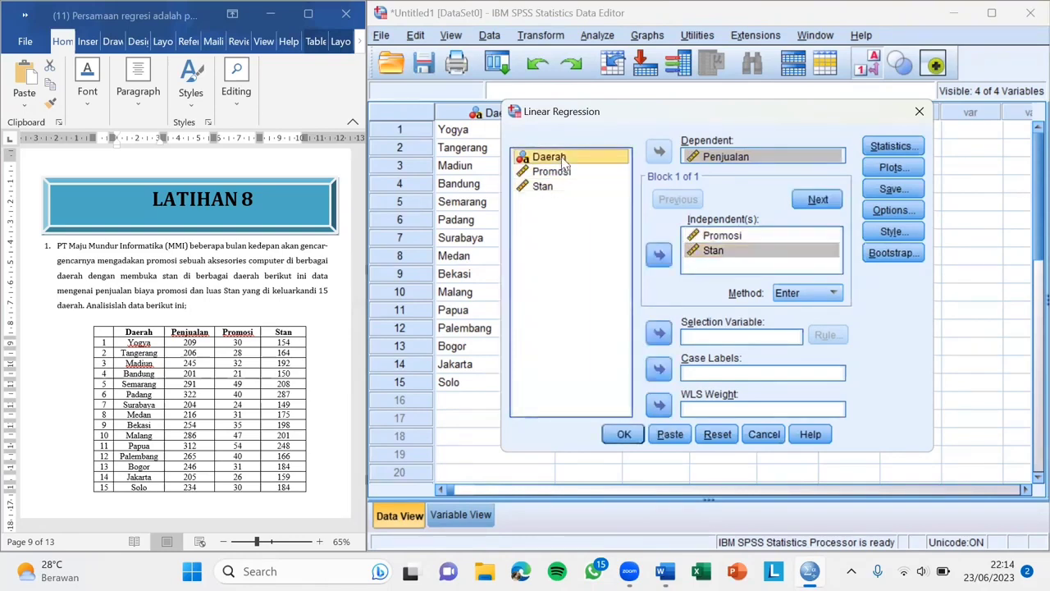
left_click(659, 370)
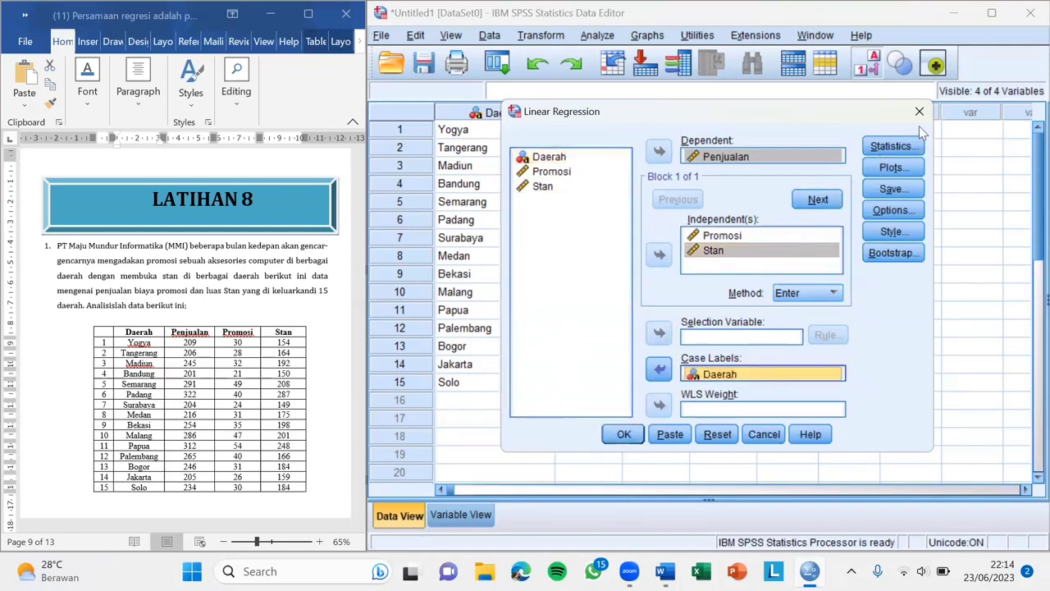
Add R squared change, Descriptives, Part and partial correlations, and Collinearity diagnostics to the regression statistics.
left_click(899, 147)
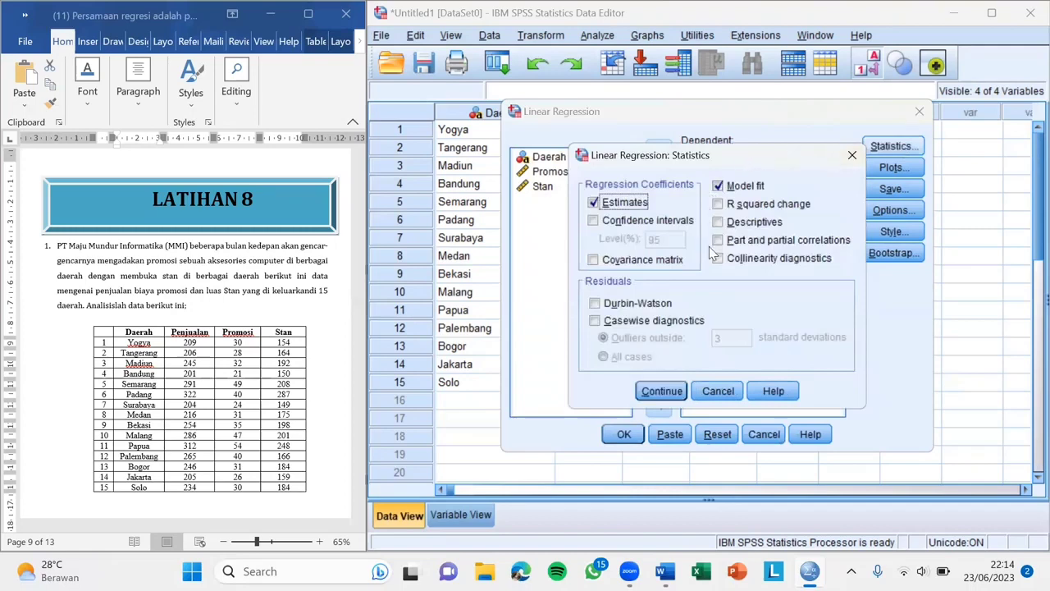
left_click(718, 205)
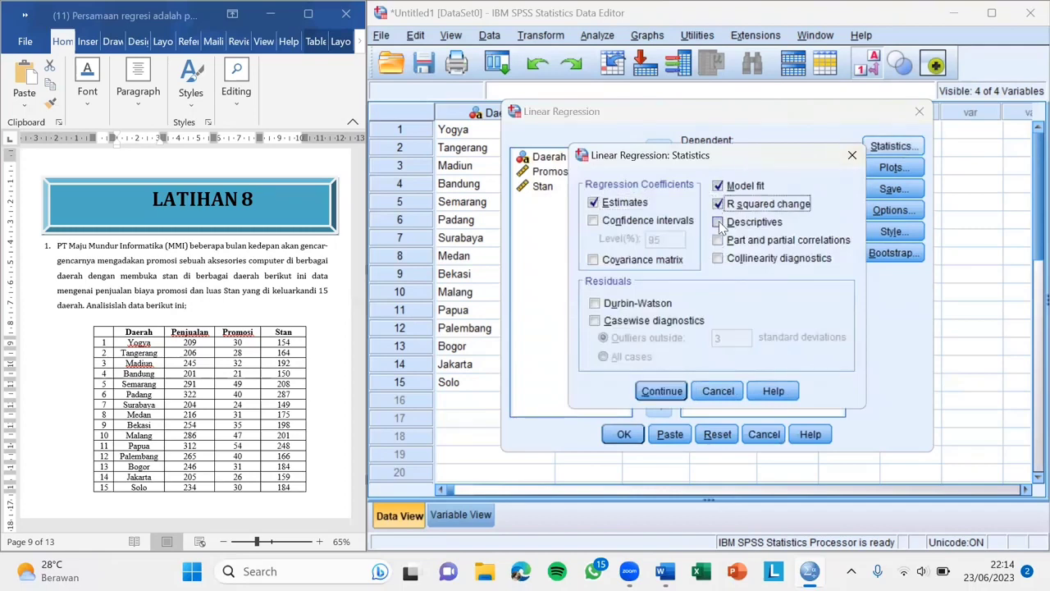
left_click(718, 222)
left_click(717, 240)
left_click(719, 258)
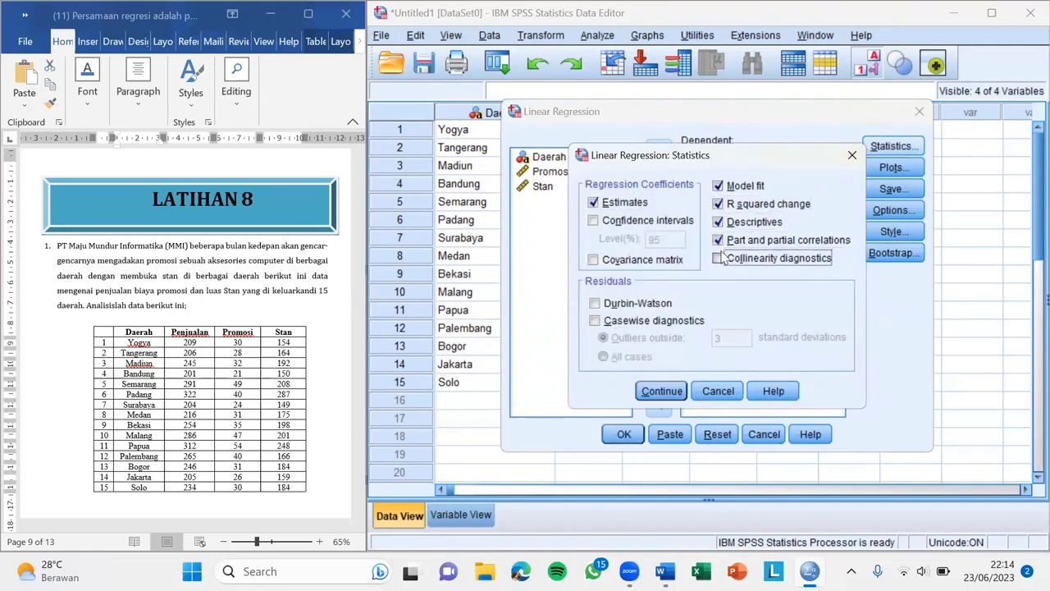
left_click(656, 391)
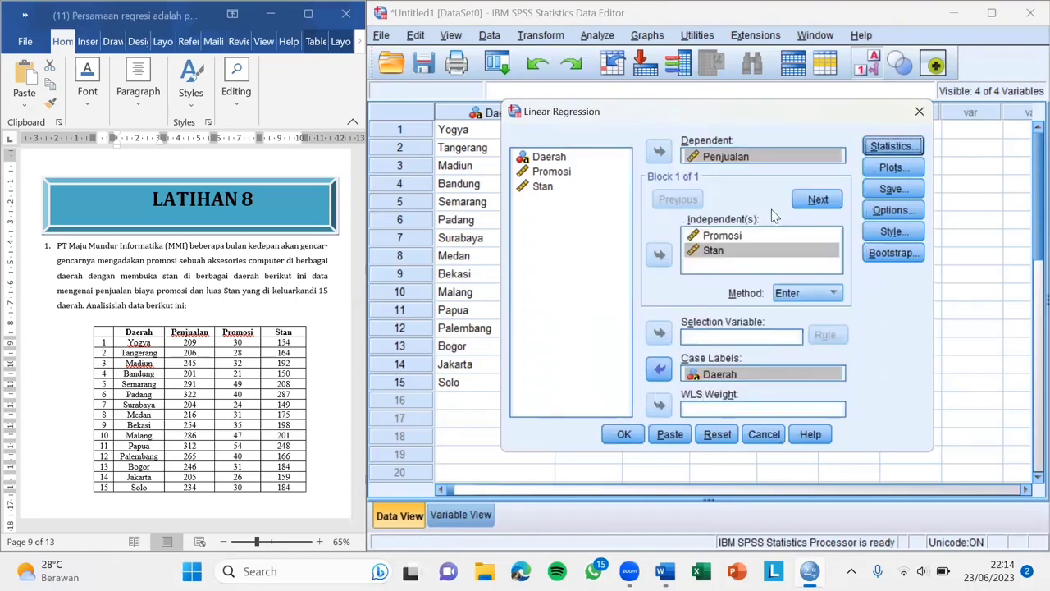
Include a histogram of the standardized residuals in the regression plots.
left_click(894, 168)
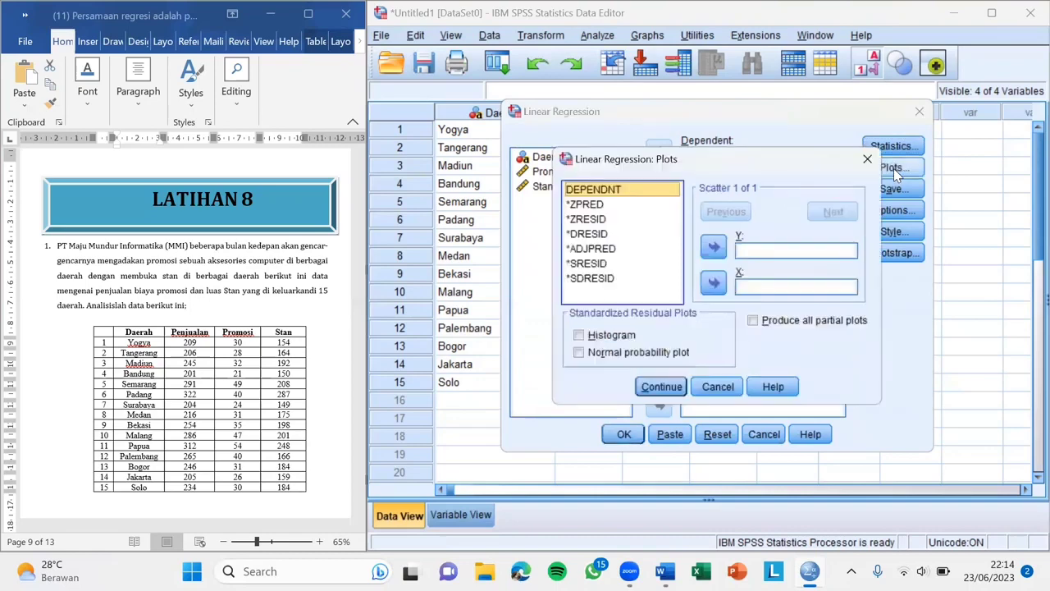
left_click(584, 338)
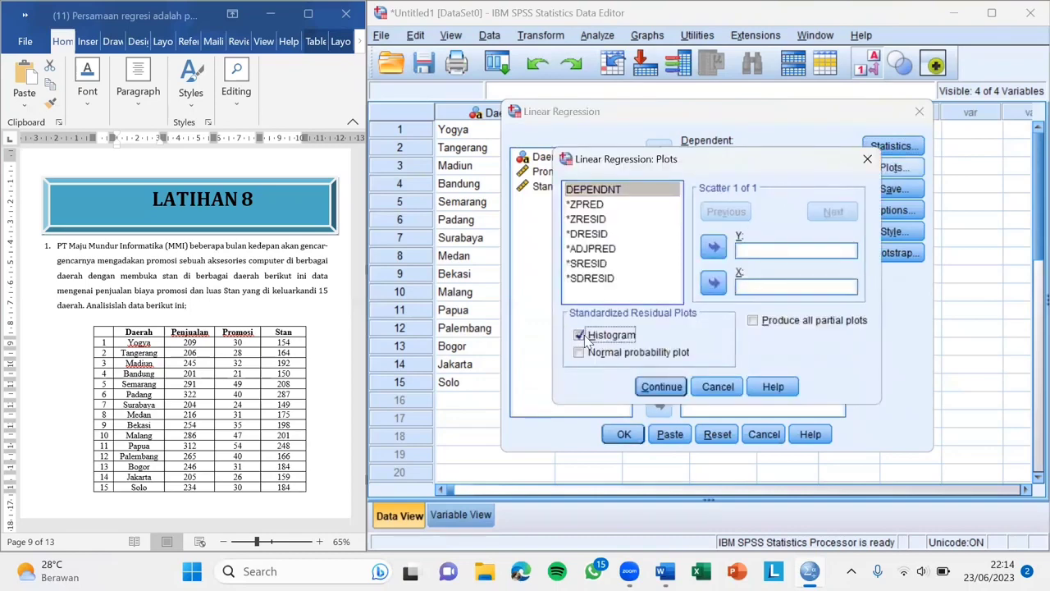
left_click(664, 387)
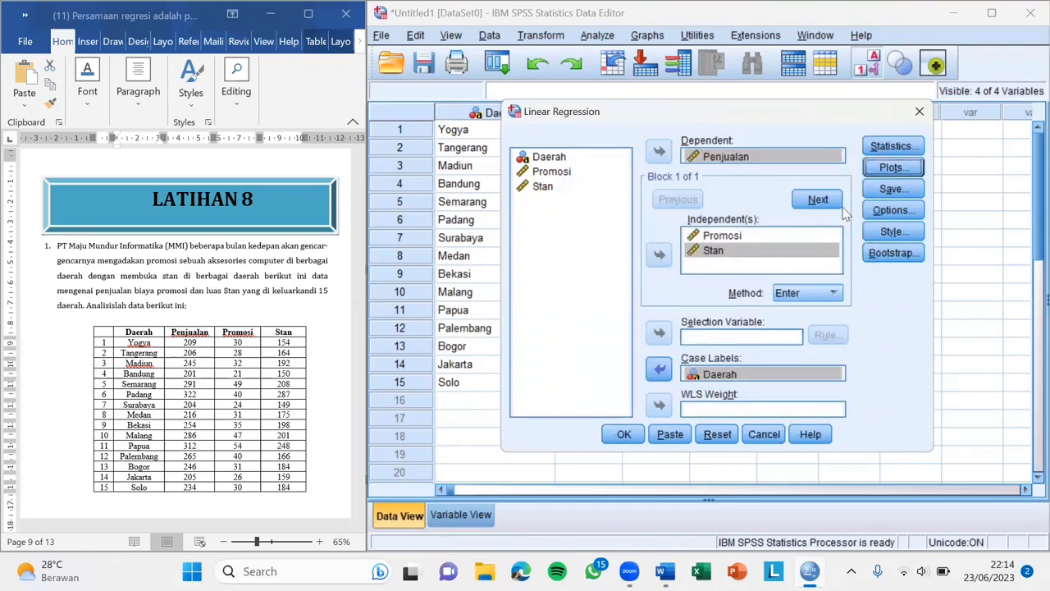
Accept the default stepping and missing-value options and run the linear regression.
left_click(894, 212)
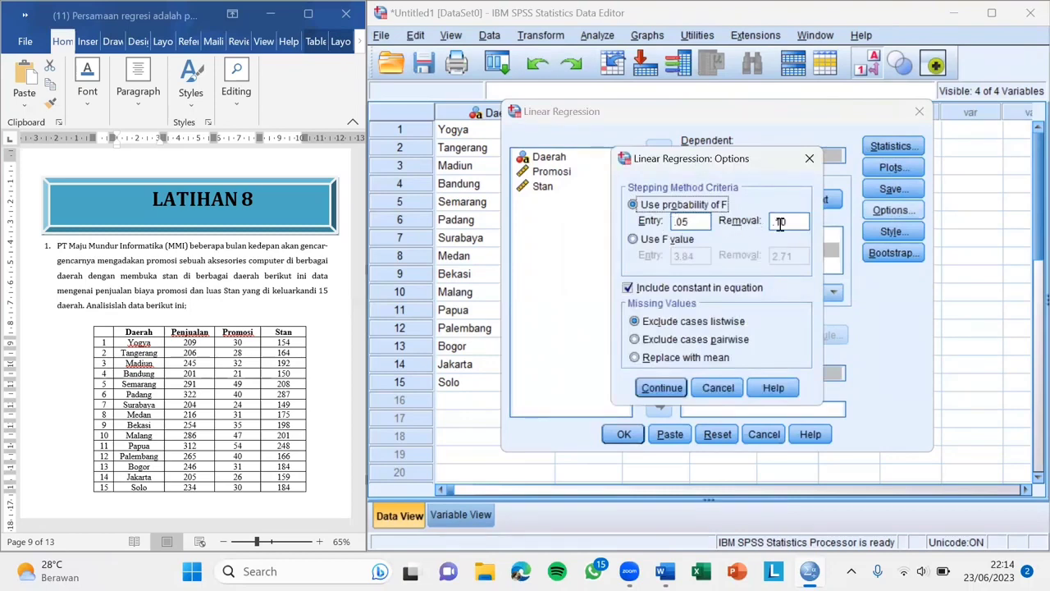
left_click(663, 390)
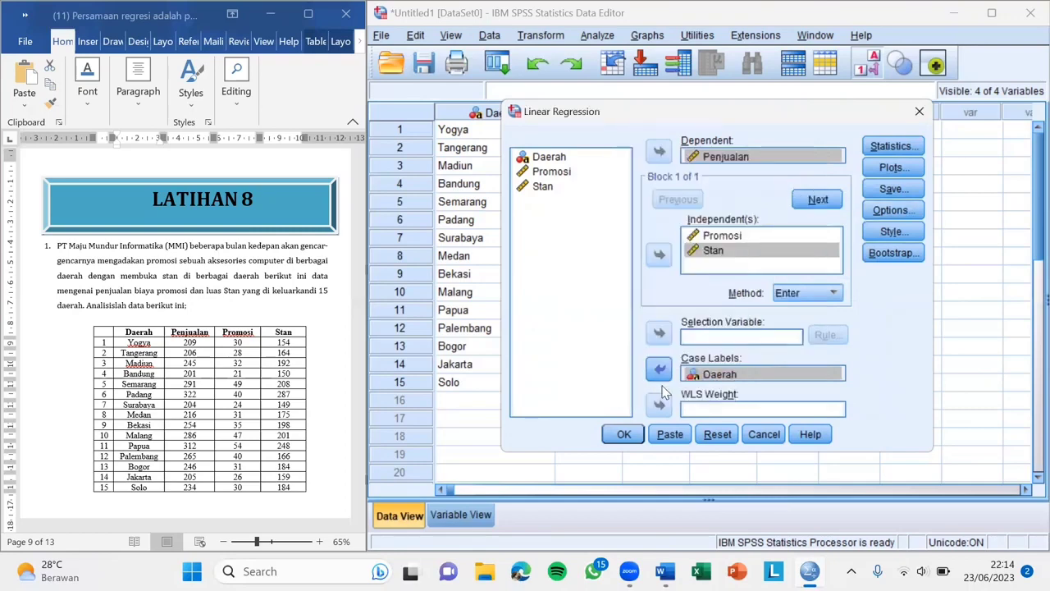
left_click(625, 435)
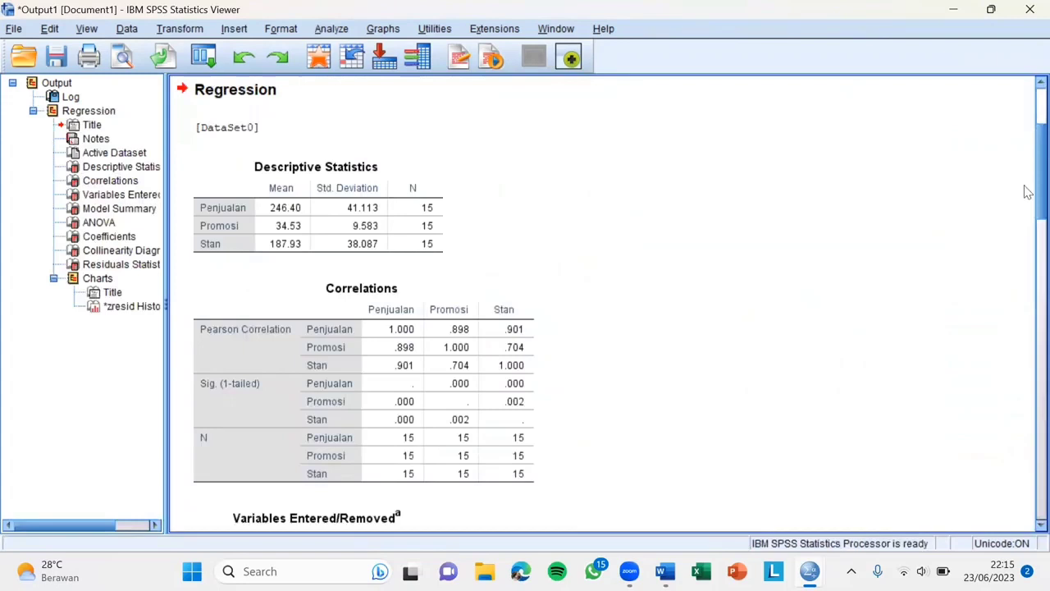
Examine the regression output from Descriptive Statistics and Correlations through Model Summary, ANOVA, Coefficients and Collinearity Diagnostics to the residual histogram.
mouse_move(1025, 187)
left_mouse_down()
mouse_move(1024, 459)
mouse_move(1023, 188)
left_mouse_up()
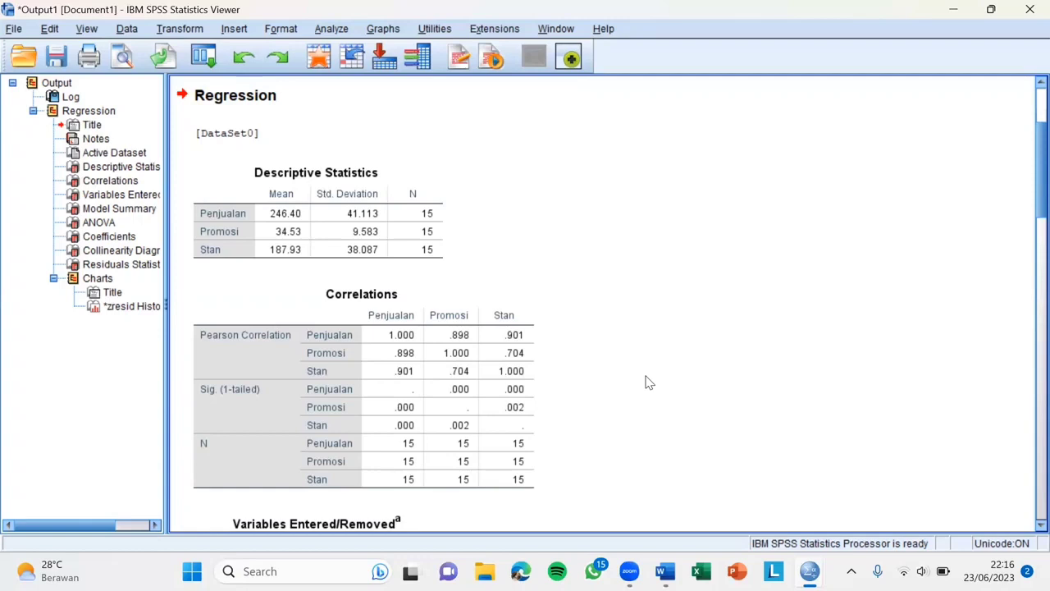
left_click(502, 355)
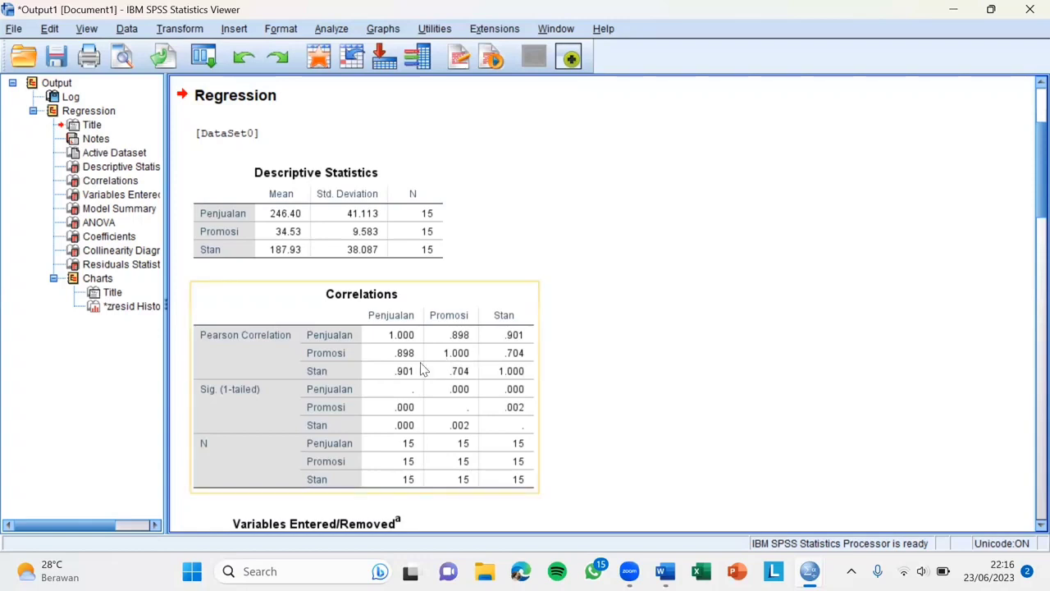
left_click(696, 410)
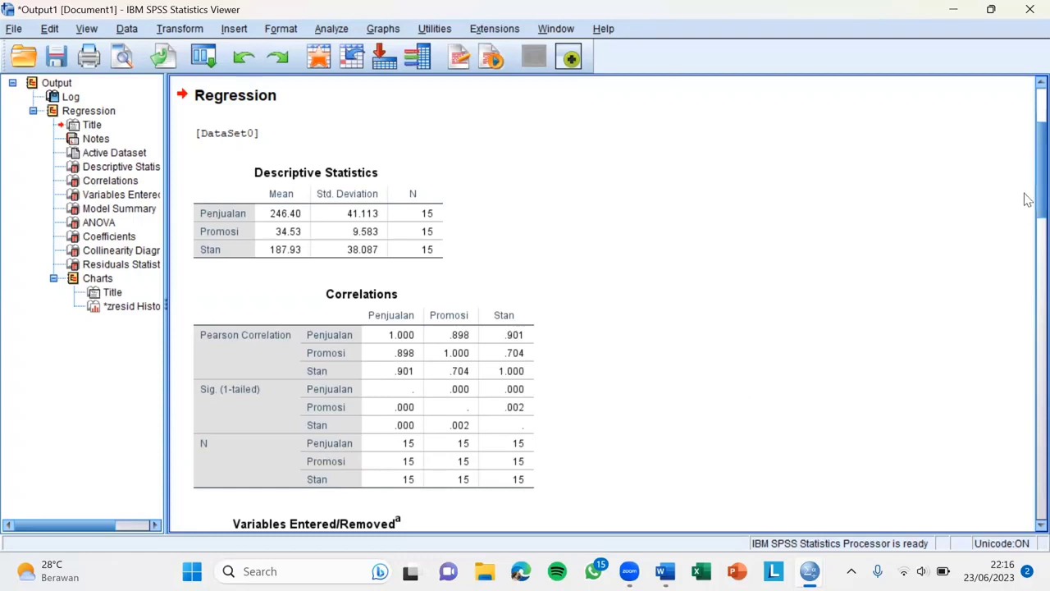
scroll(1025, 246, "down", 5)
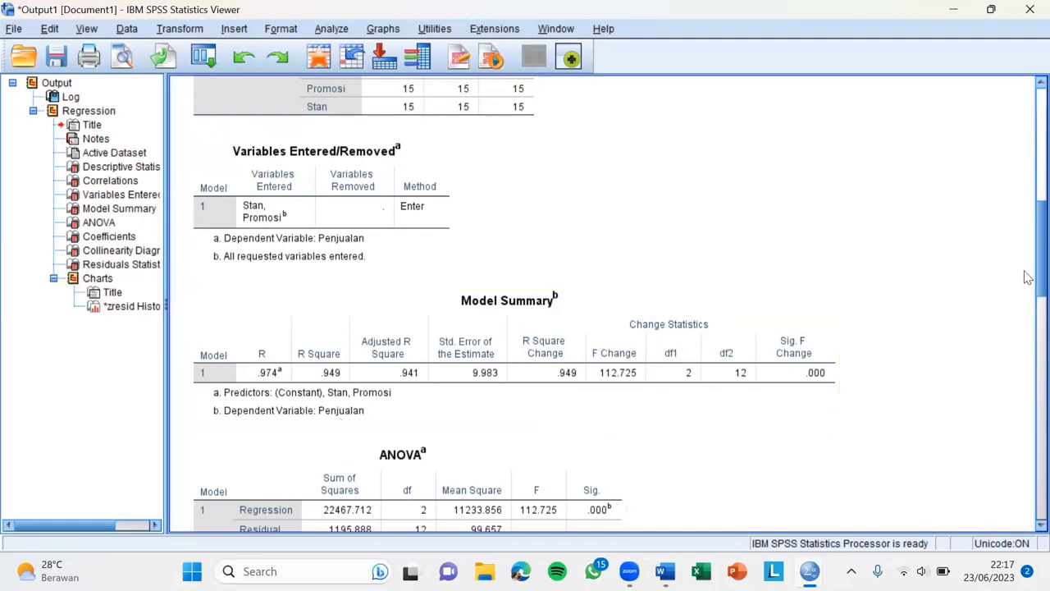
scroll(1028, 278, "down", 6)
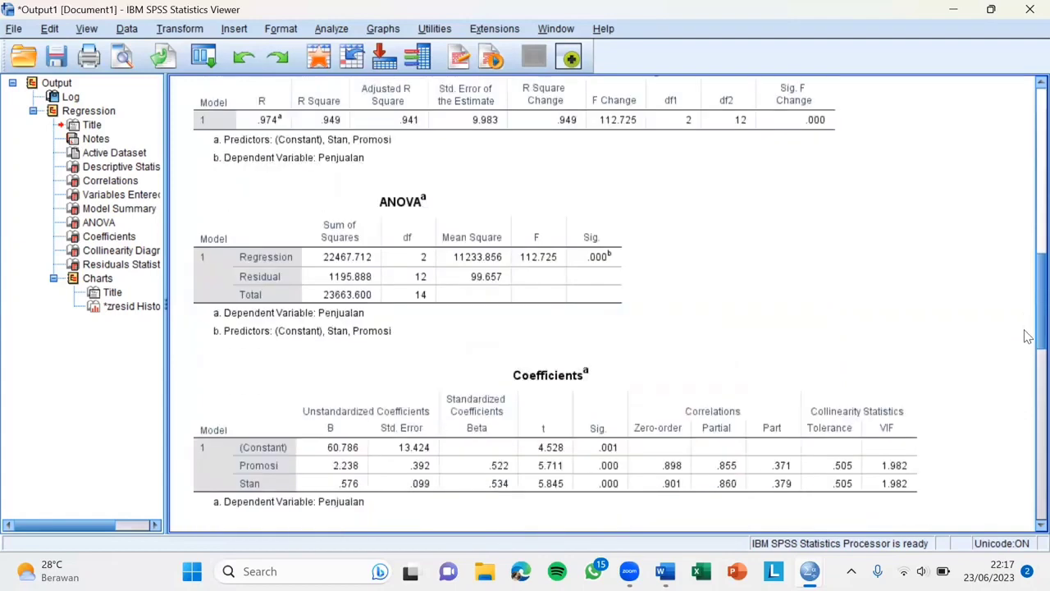
scroll(1028, 336, "down", 3)
scroll(1032, 344, "up", 1)
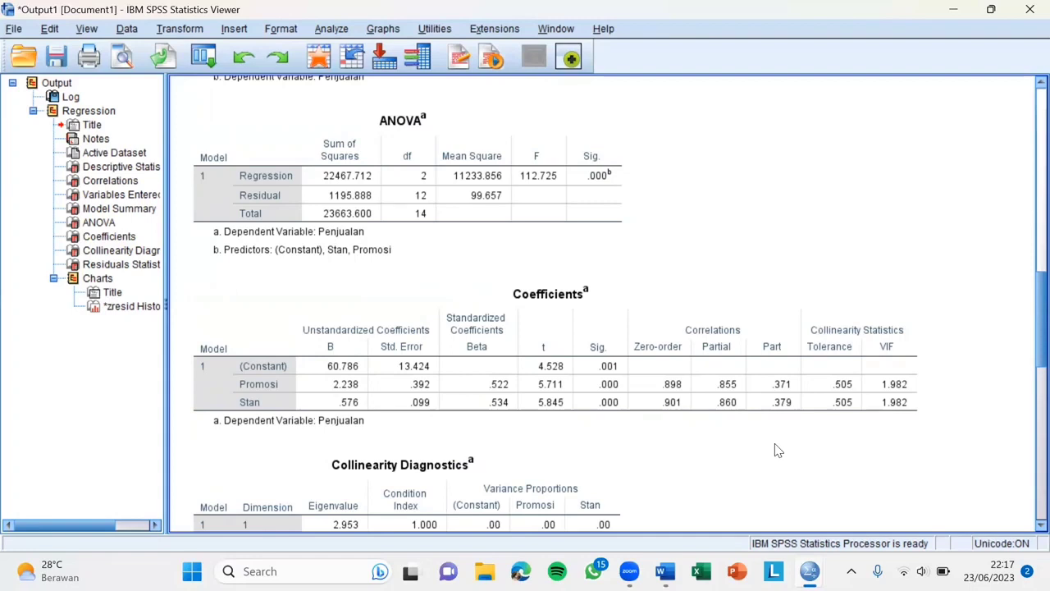
left_click(566, 394)
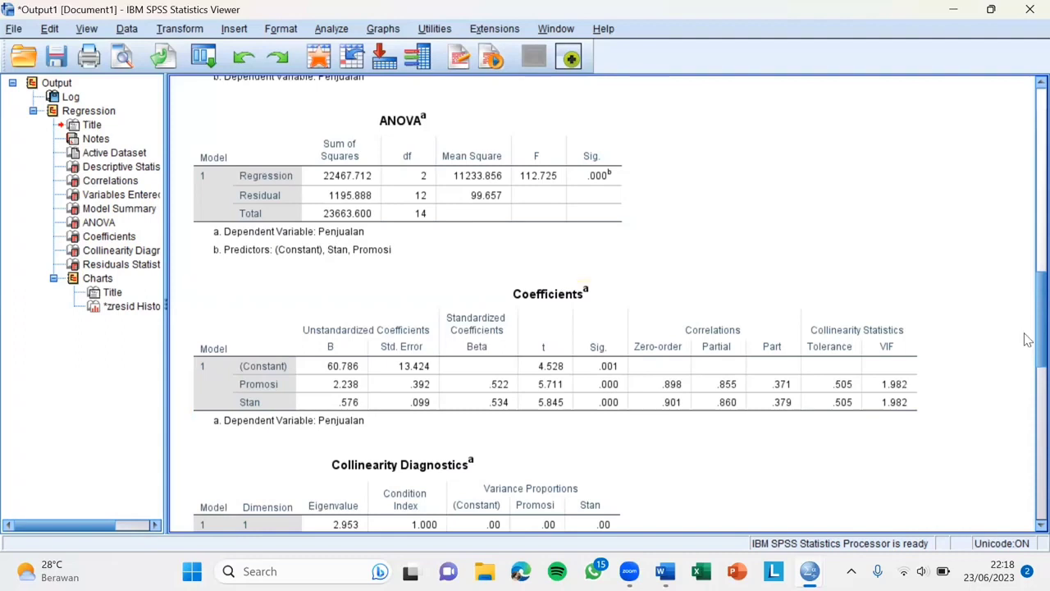
scroll(1023, 383, "down", 3)
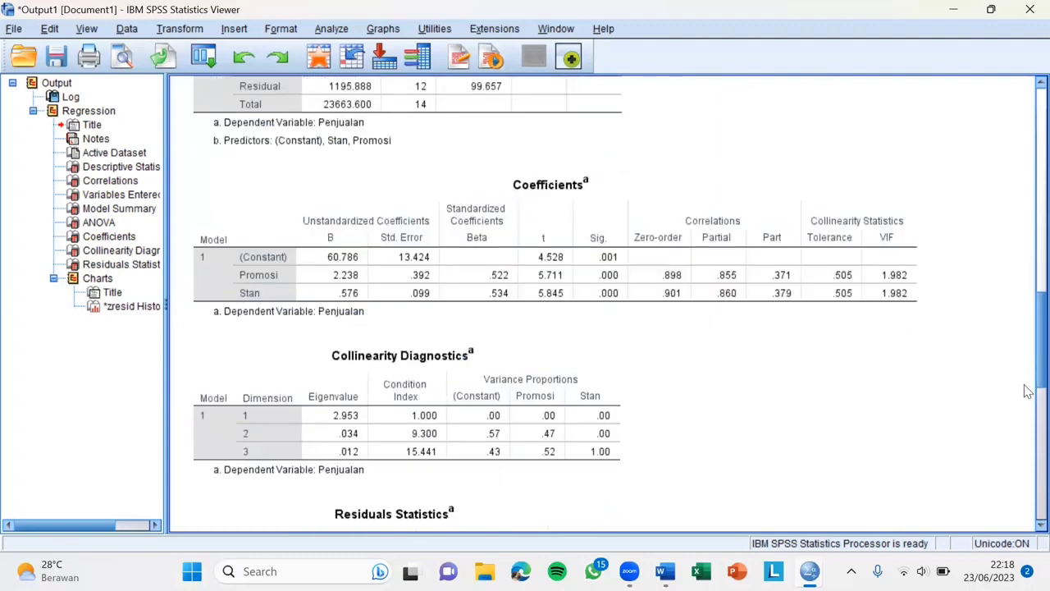
scroll(1009, 486, "down", 10)
scroll(1009, 487, "down", 2)
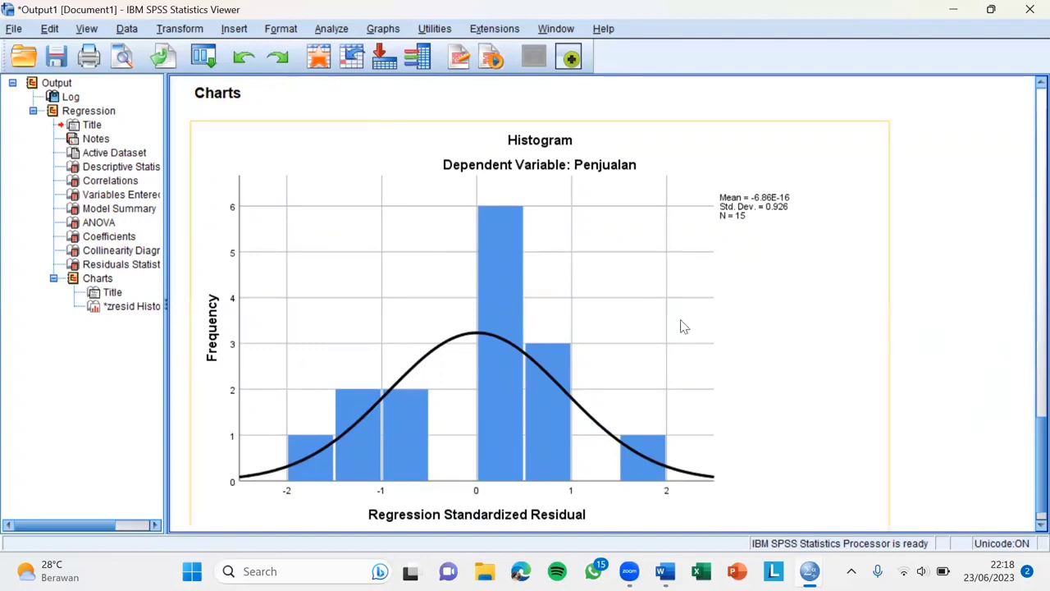
Define the first variable of the empty dataset as Usia with the Numeric type.
left_click(570, 55)
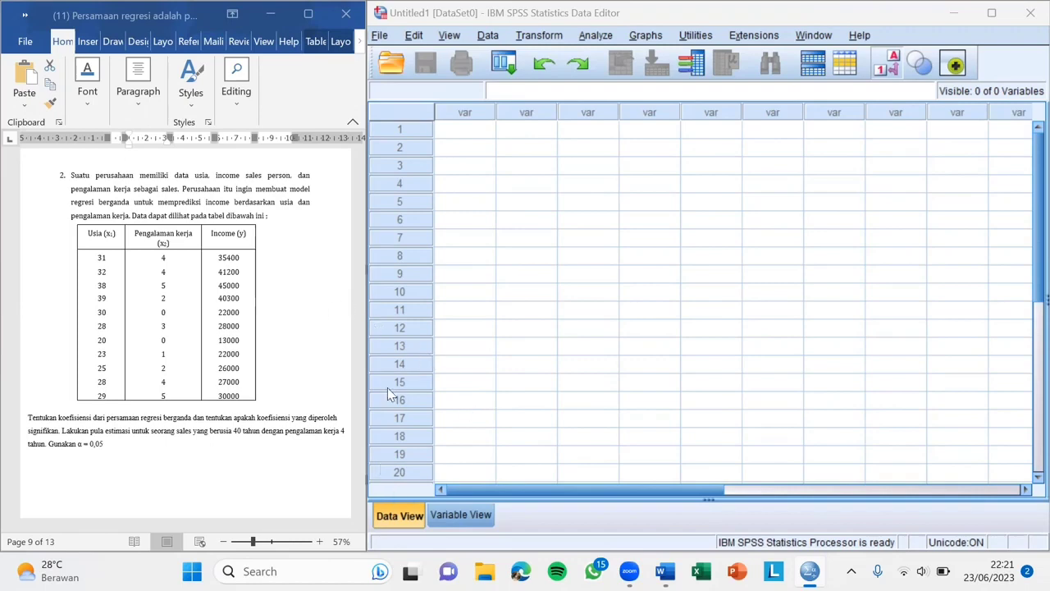
left_click(460, 515)
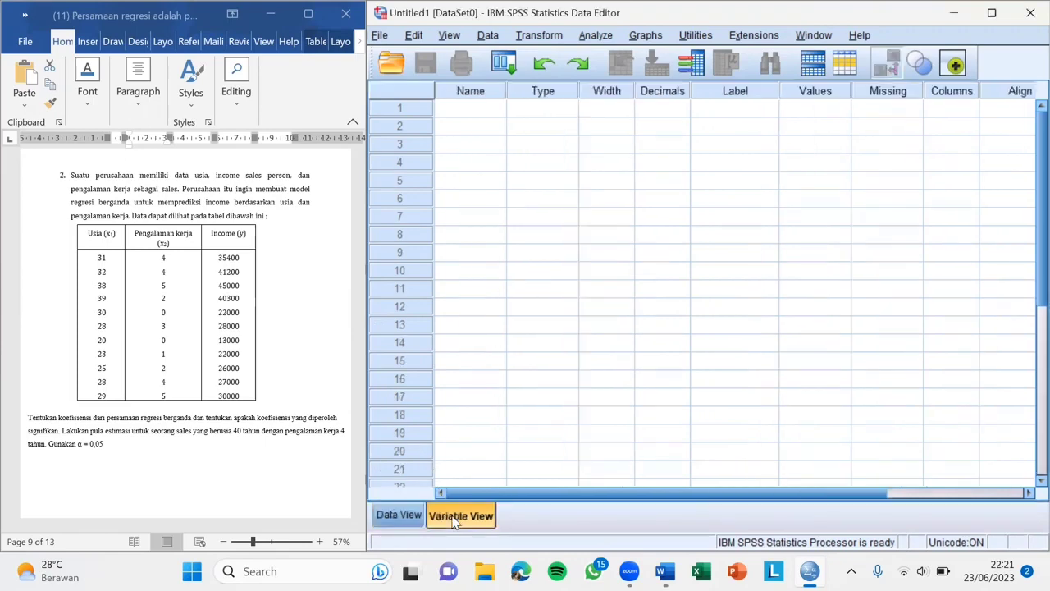
left_click(470, 108)
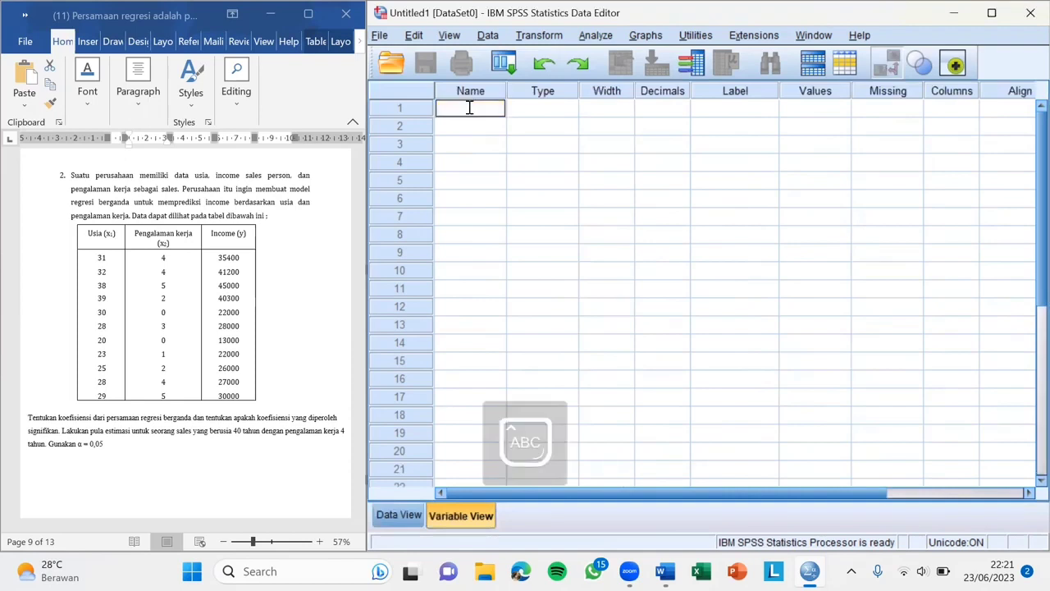
type("Usia")
double_click(566, 112)
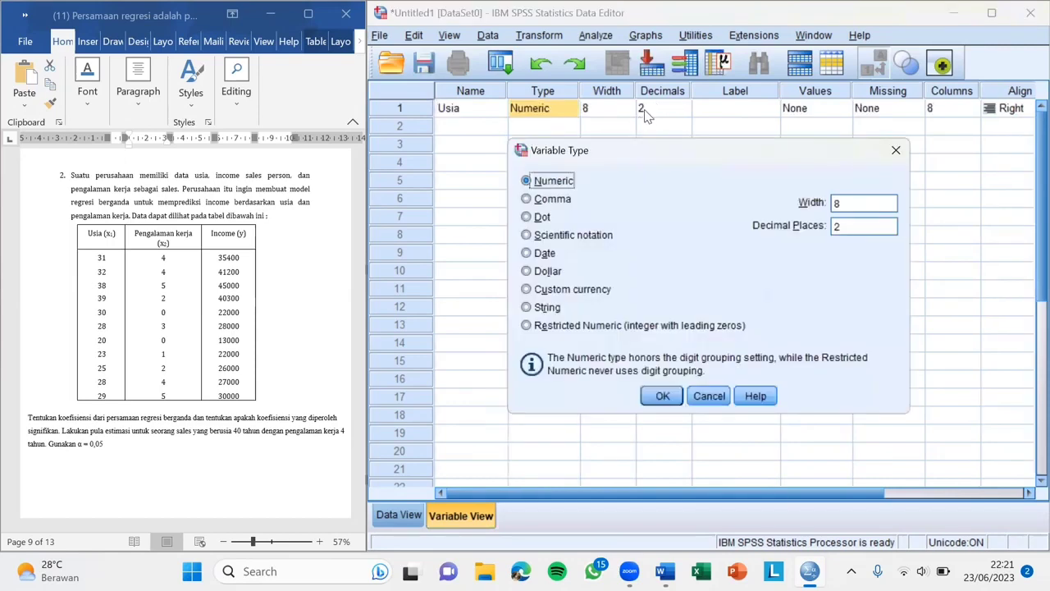
left_click(662, 396)
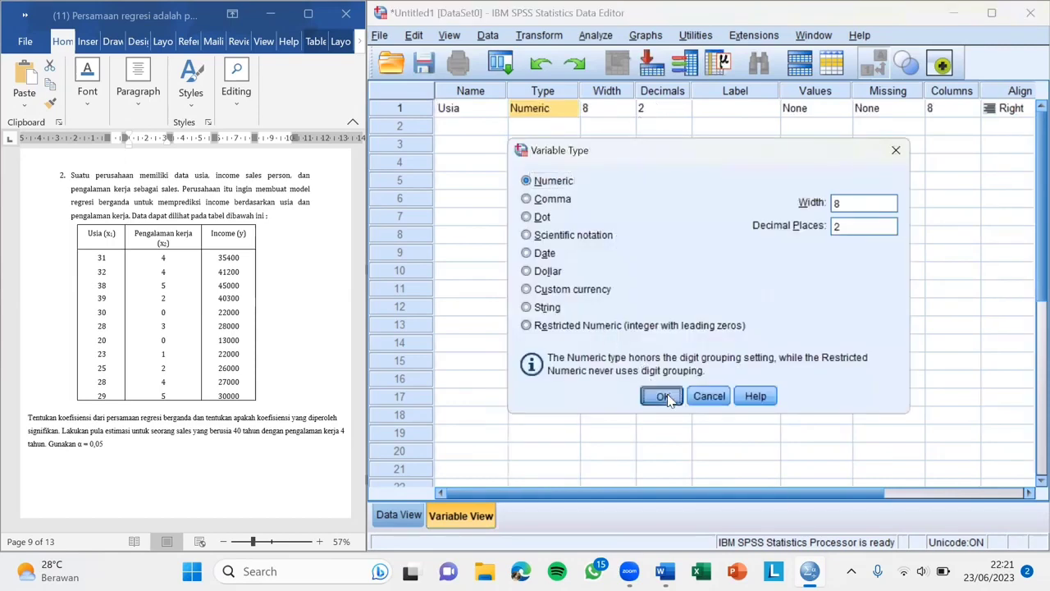
Set the Usia variable's decimals to 0, its columns to 10 and its width to 10.
left_click(668, 110)
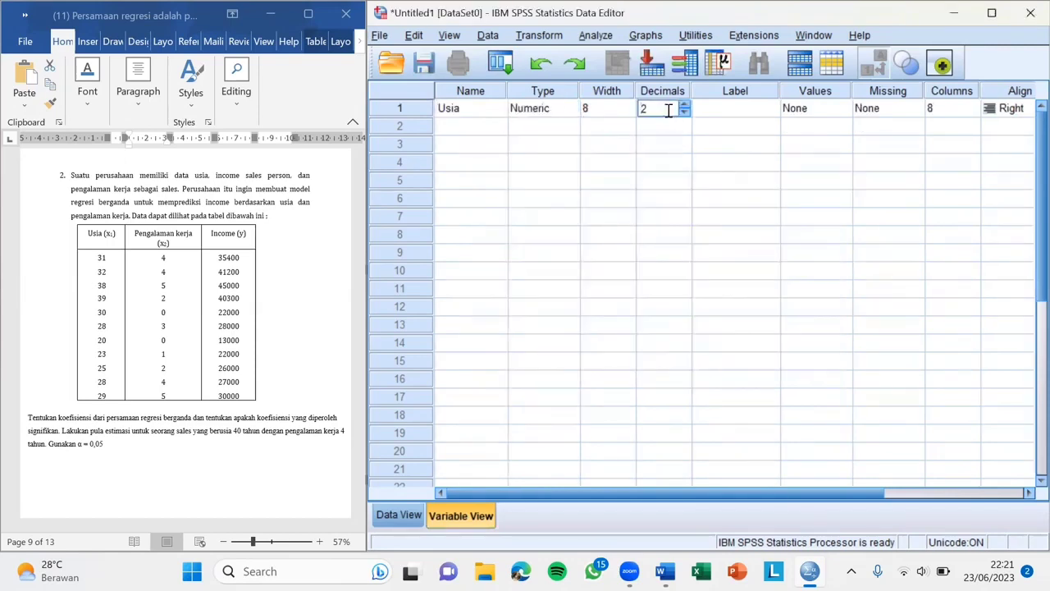
type("0")
left_click(968, 110)
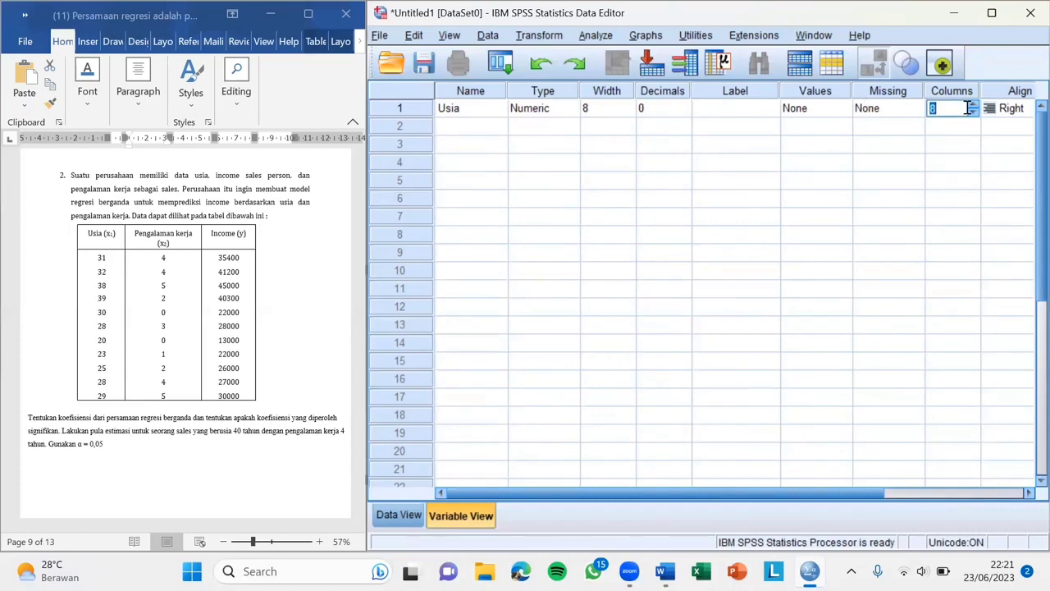
type("10")
left_click(605, 107)
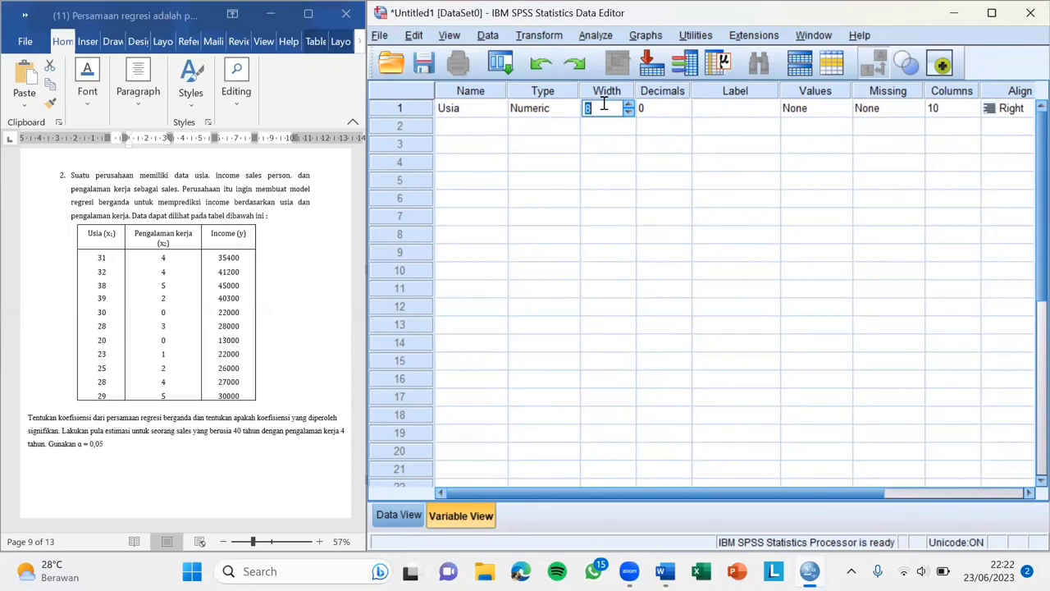
type("10")
Set the Usia variable's alignment to Left and its measurement level to Scale.
left_click(996, 109)
left_click(972, 192)
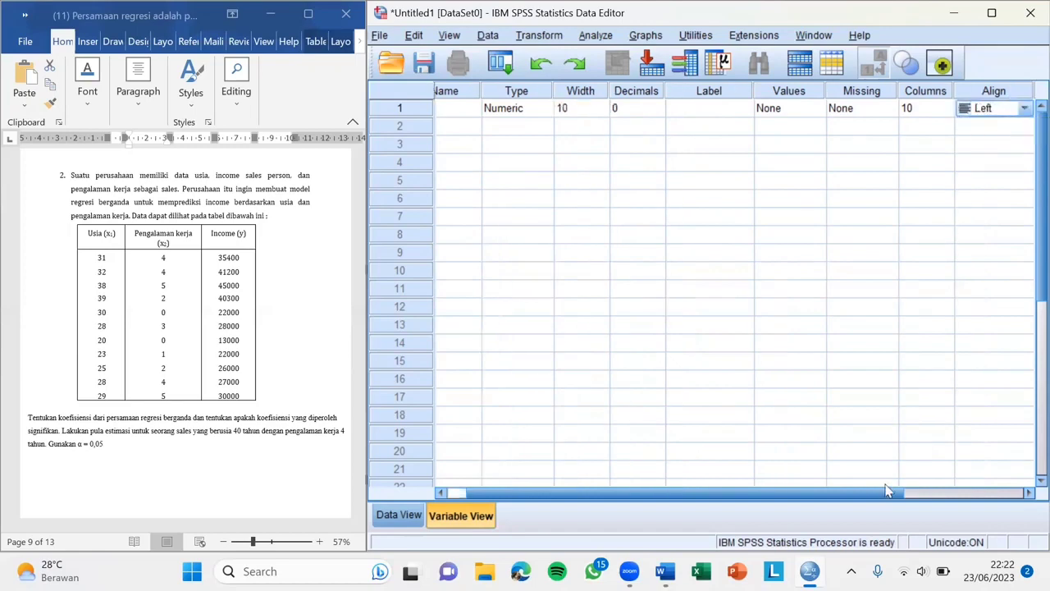
left_click_drag(886, 494, 959, 494)
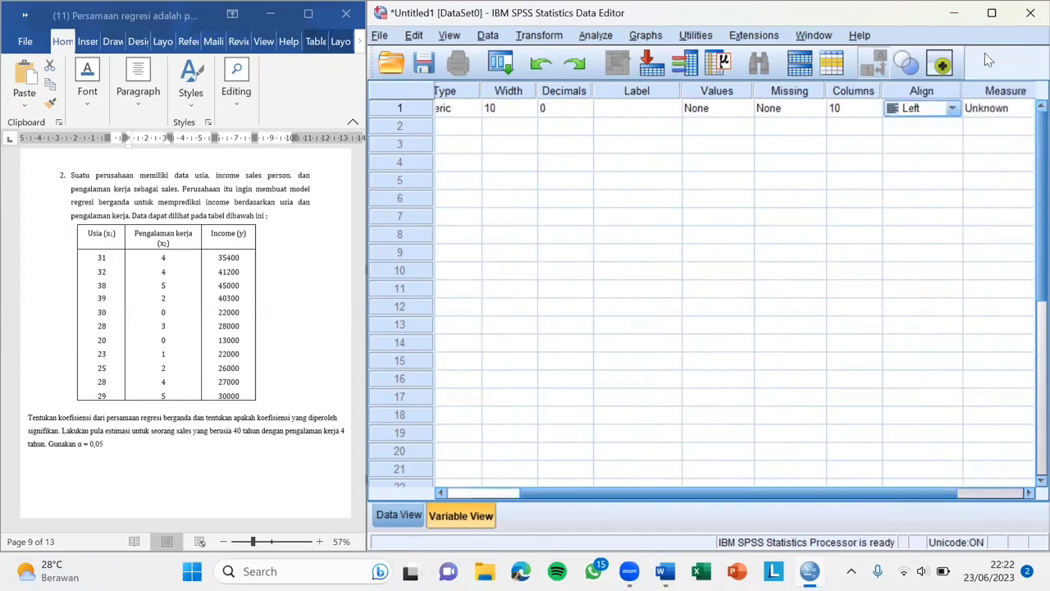
left_click(996, 109)
left_click(995, 126)
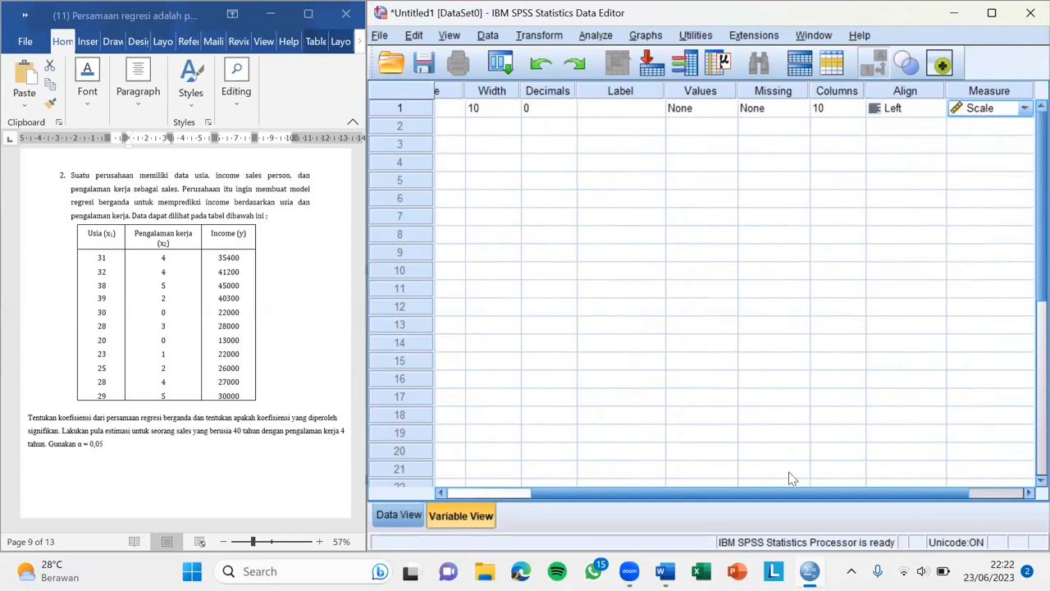
Add a second variable named PK below Usia, keeping the Numeric type.
left_click_drag(779, 494, 640, 492)
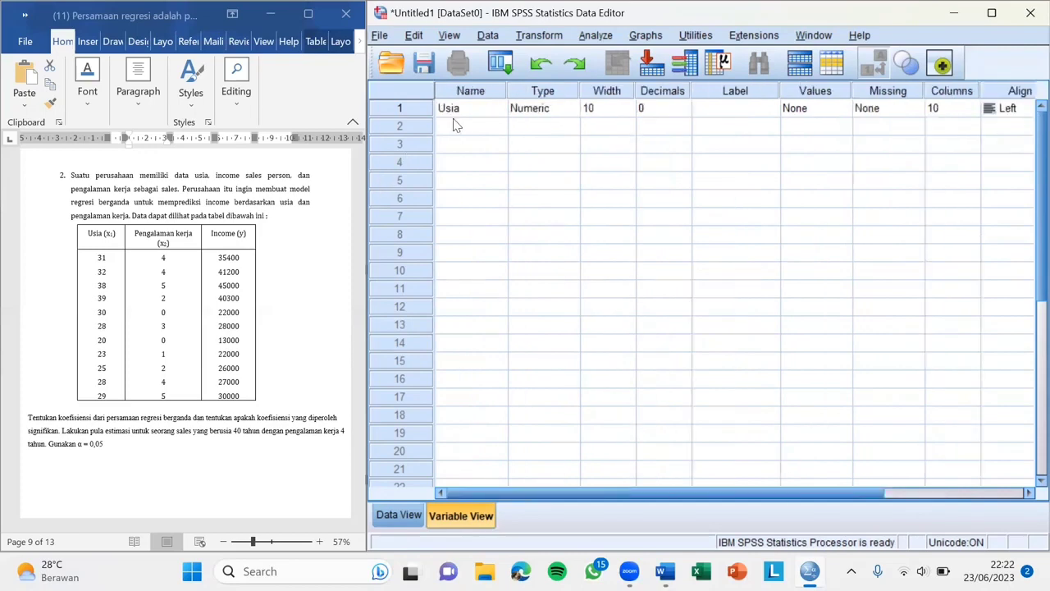
left_click(459, 126)
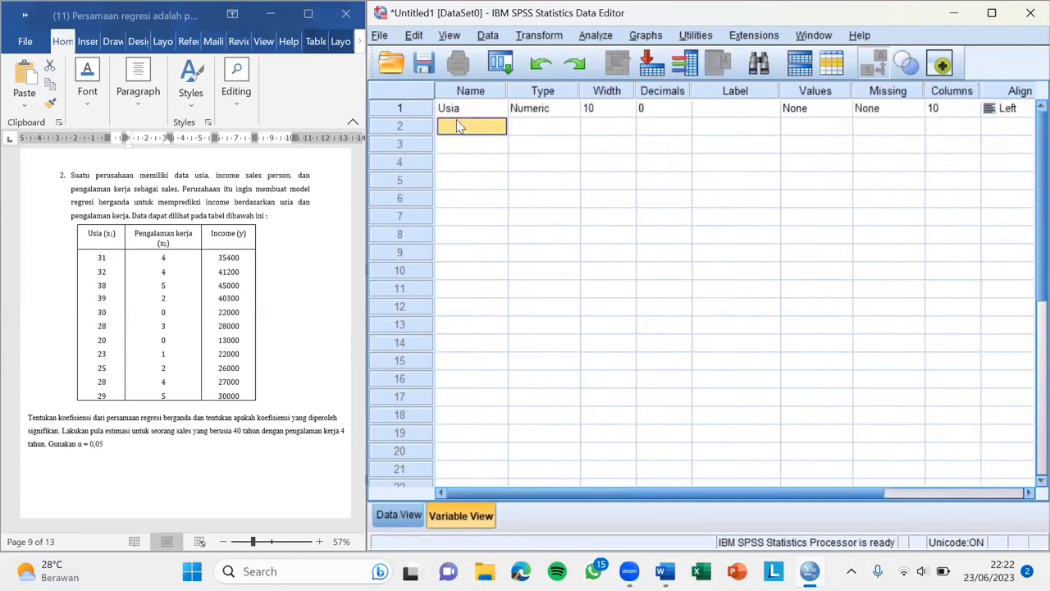
double_click(457, 125)
key("Caps_Lock")
type("P")
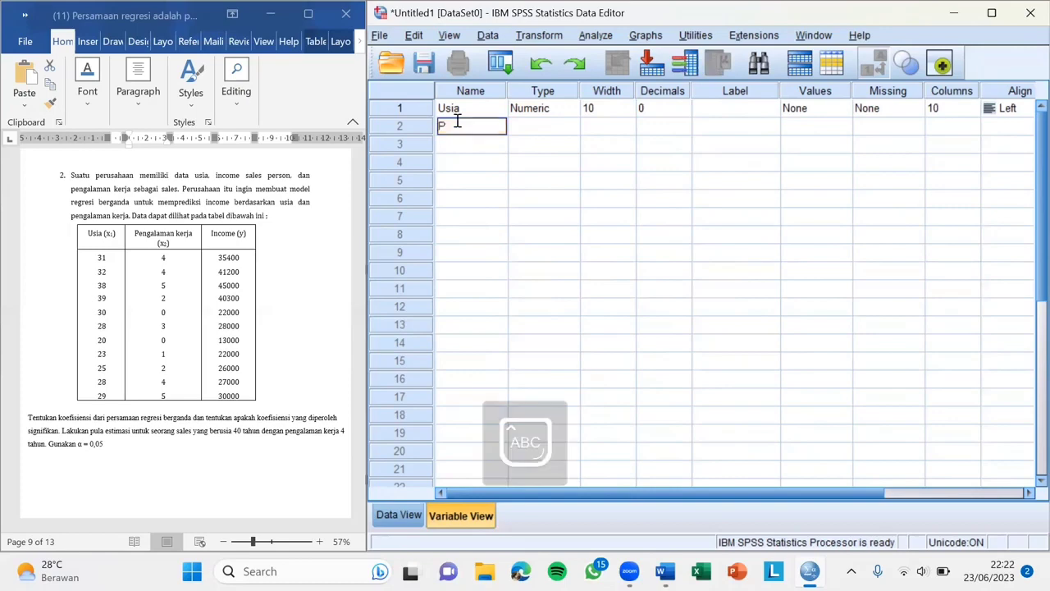
type("K")
left_click(532, 129)
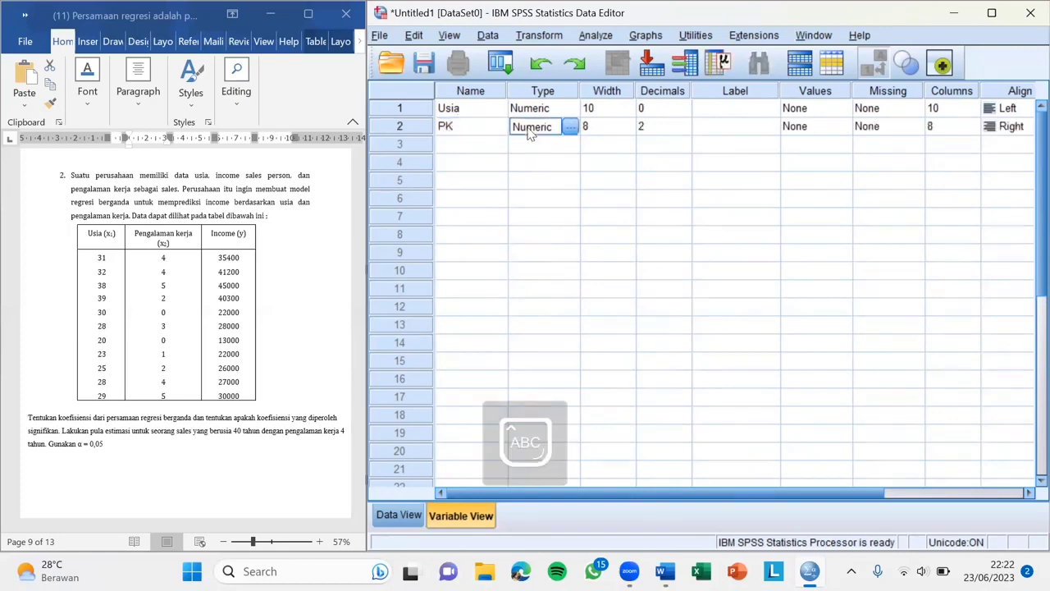
Set the PK variable's width to 10, its decimals to 0 and its columns to 10.
left_click(587, 127)
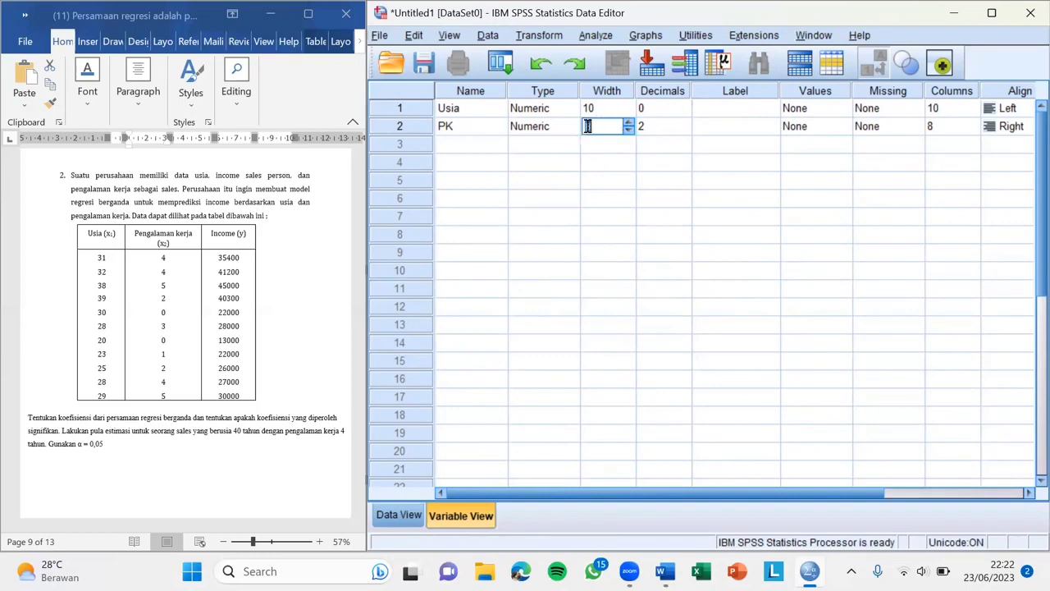
type("10")
left_click(644, 125)
type("0")
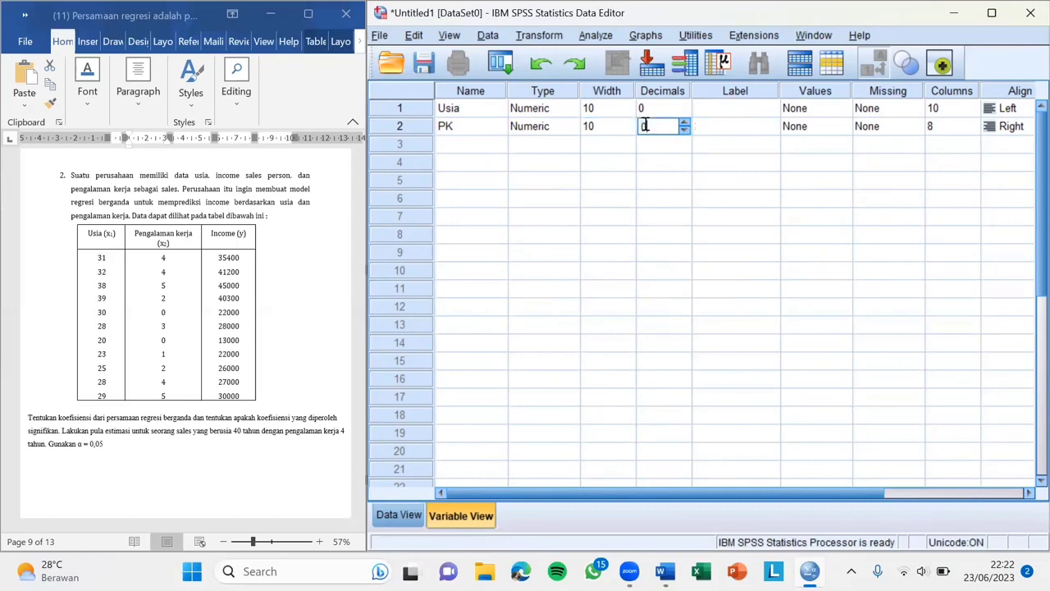
left_click(960, 127)
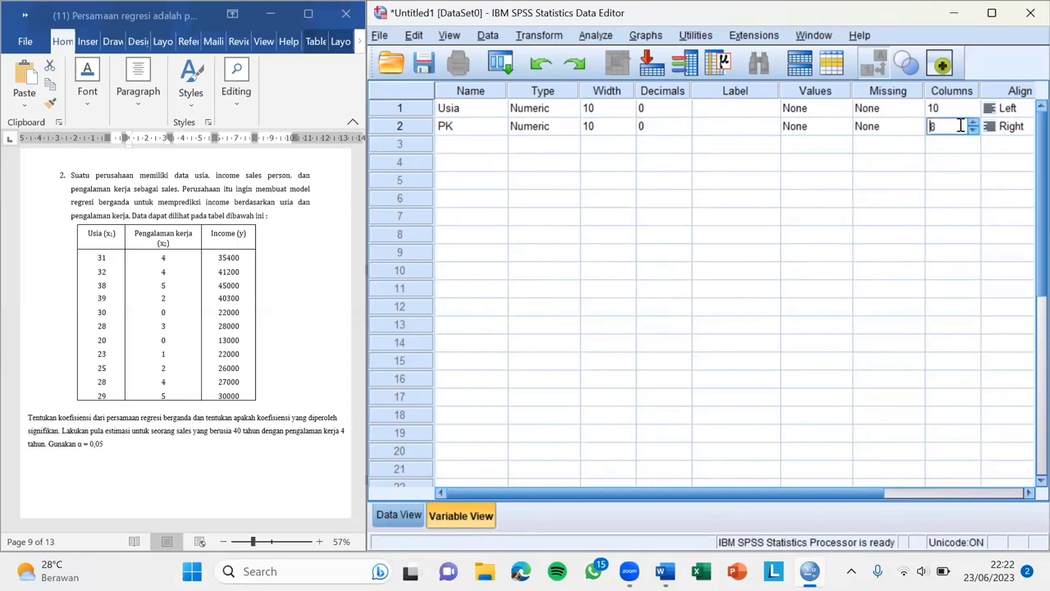
type("10")
Set the PK variable's alignment to Left and its measurement level to Scale.
left_click(1001, 109)
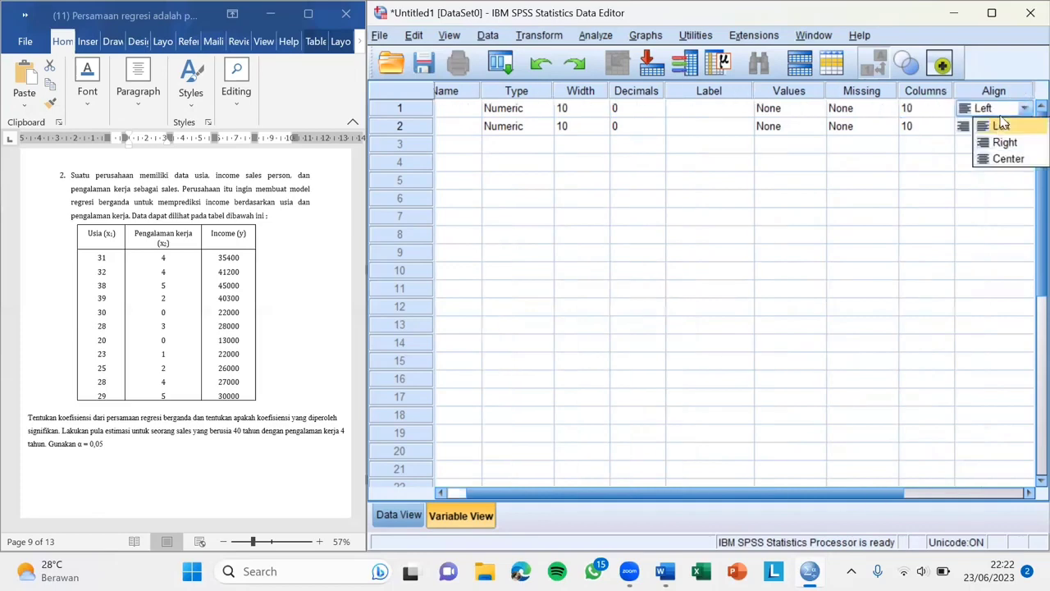
left_click(1001, 125)
left_click(971, 128)
left_click(974, 130)
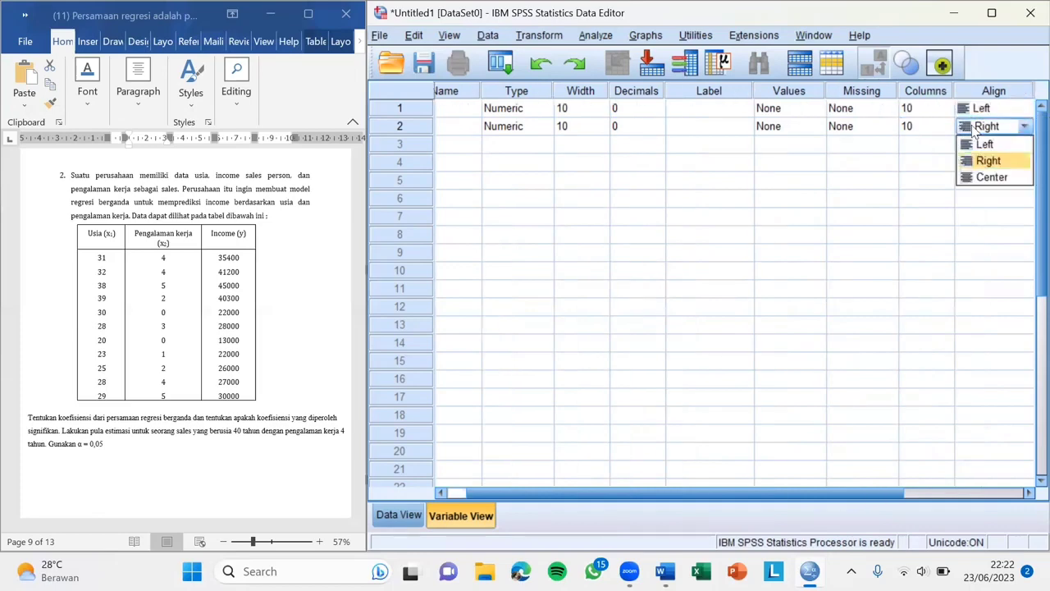
left_click(976, 146)
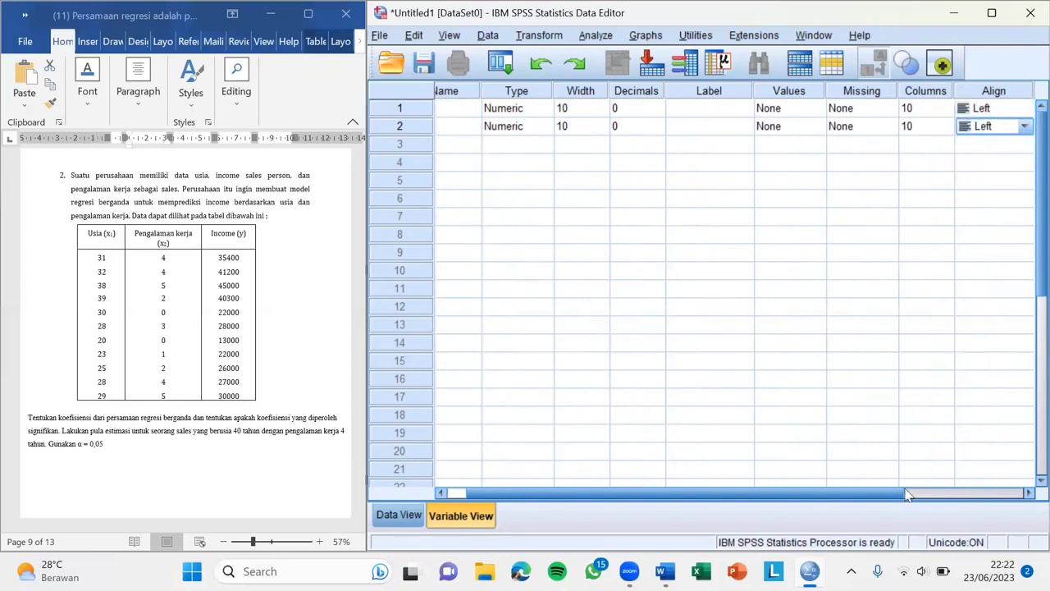
left_click_drag(949, 487, 1020, 491)
left_click(984, 125)
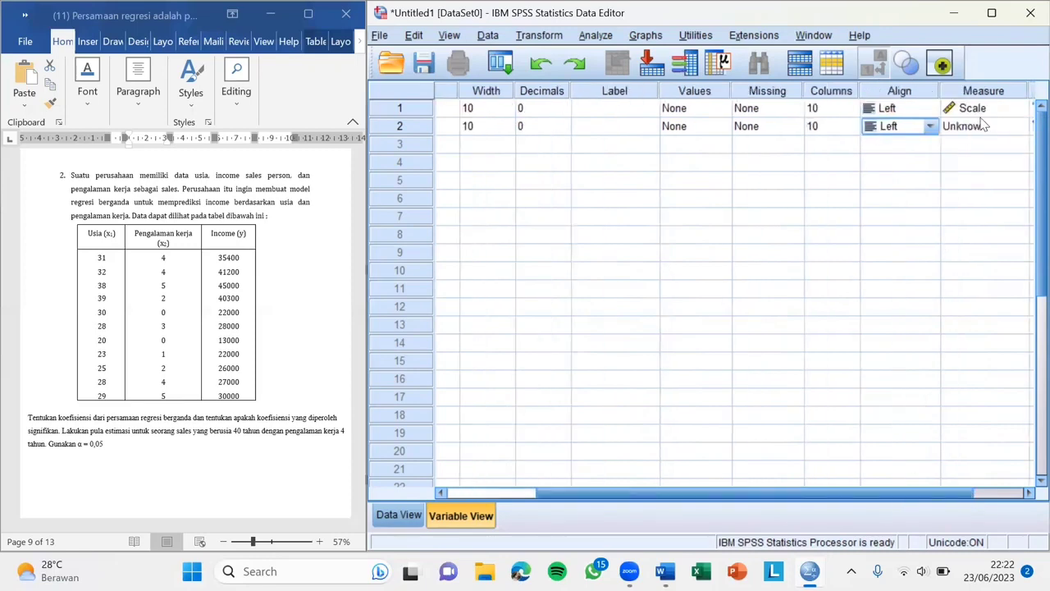
left_click(985, 125)
left_click(984, 146)
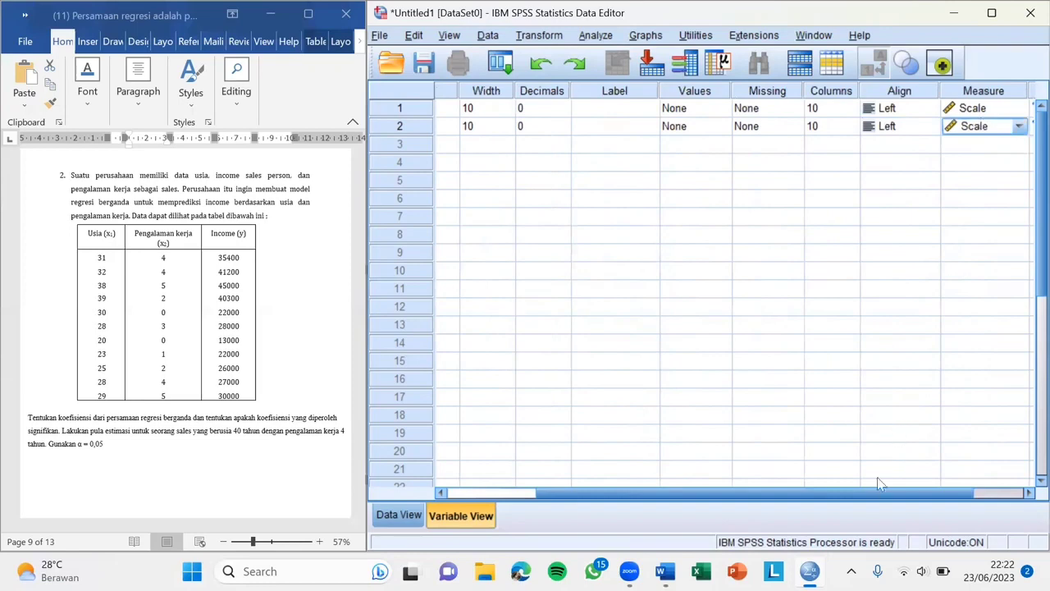
Add a third variable named Income below PK, keeping the Numeric type.
left_click_drag(871, 492, 749, 491)
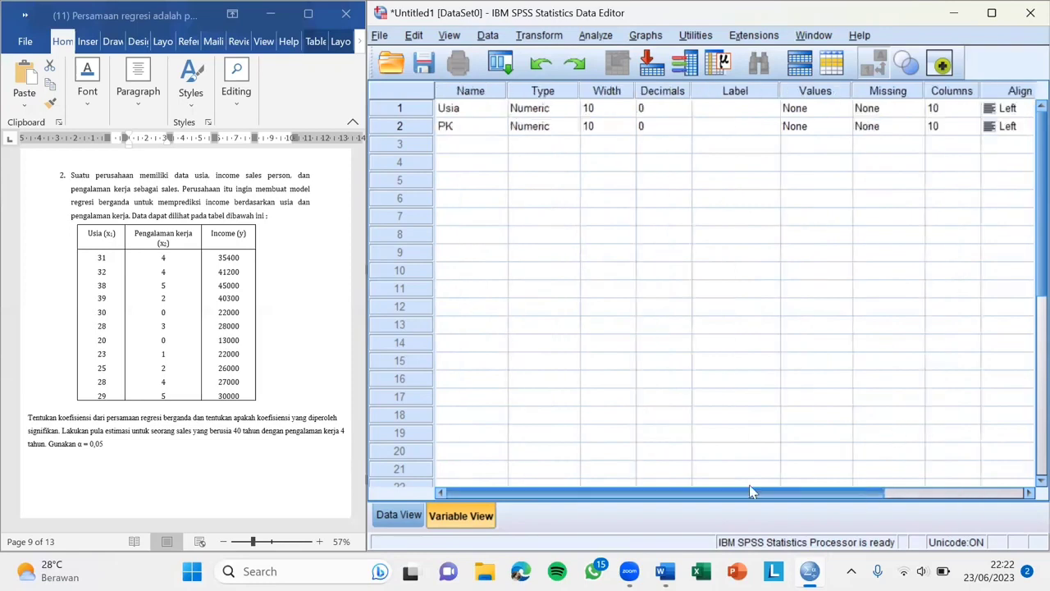
left_click(471, 146)
key("Caps_Lock")
type("INCO")
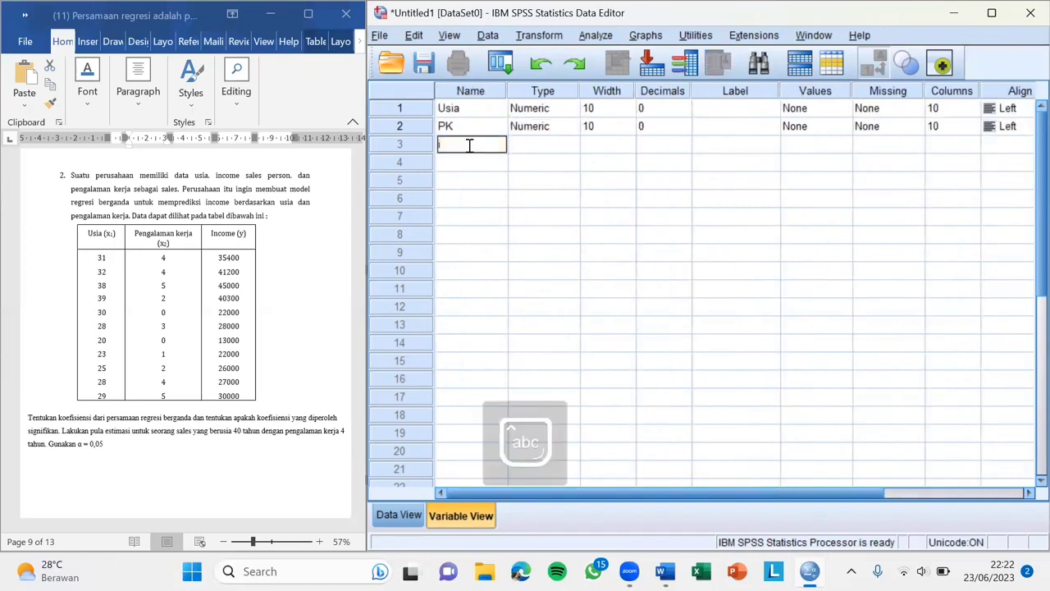
type("ME")
key("BackSpace")
key("BackSpace")
key("BackSpace")
key("BackSpace")
key("BackSpace")
key("BackSpace")
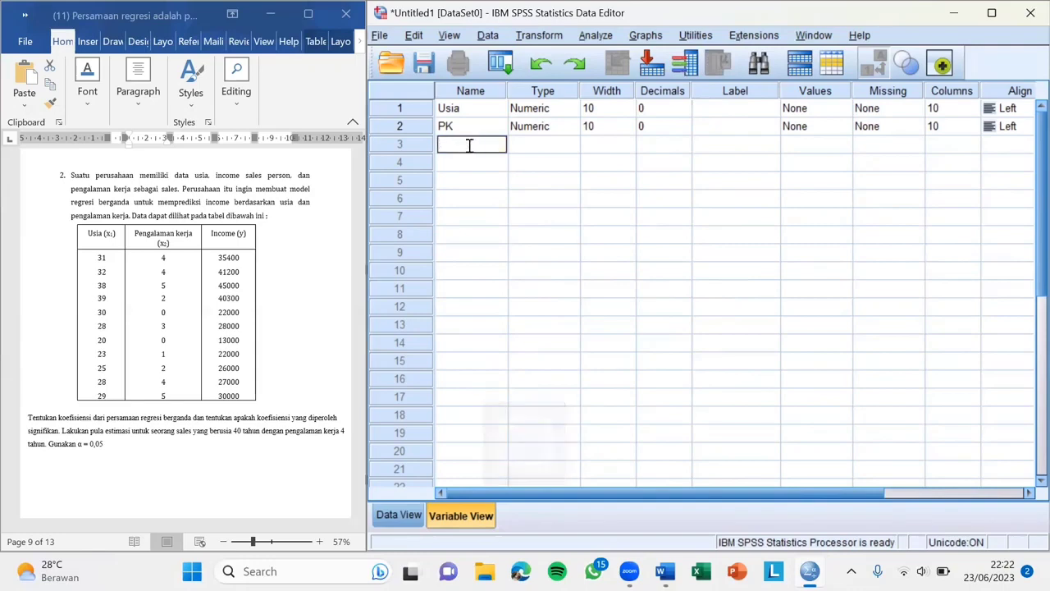
key("Caps_Lock")
type("Income")
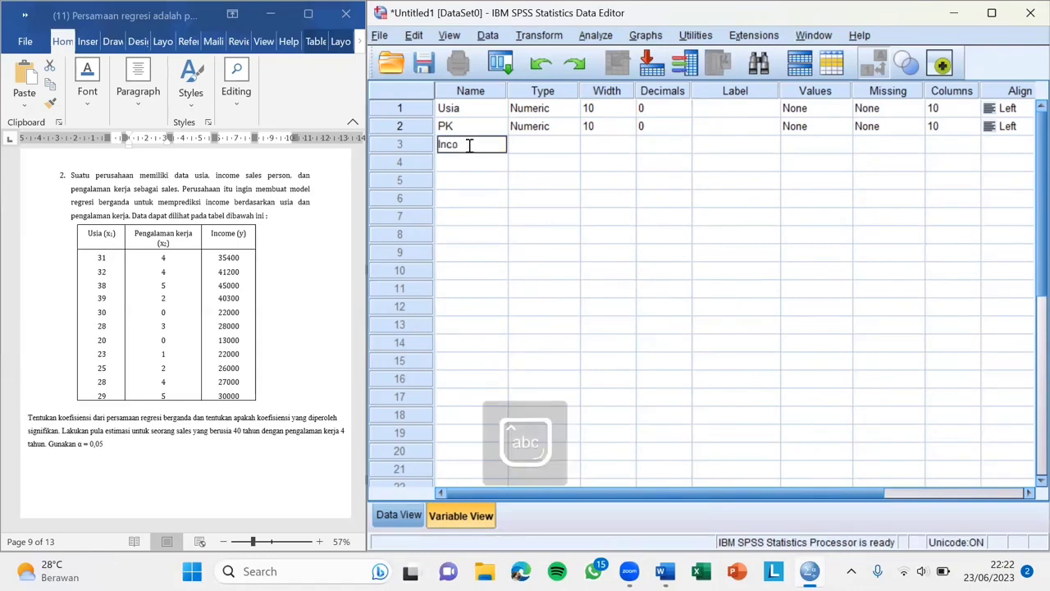
left_click(533, 144)
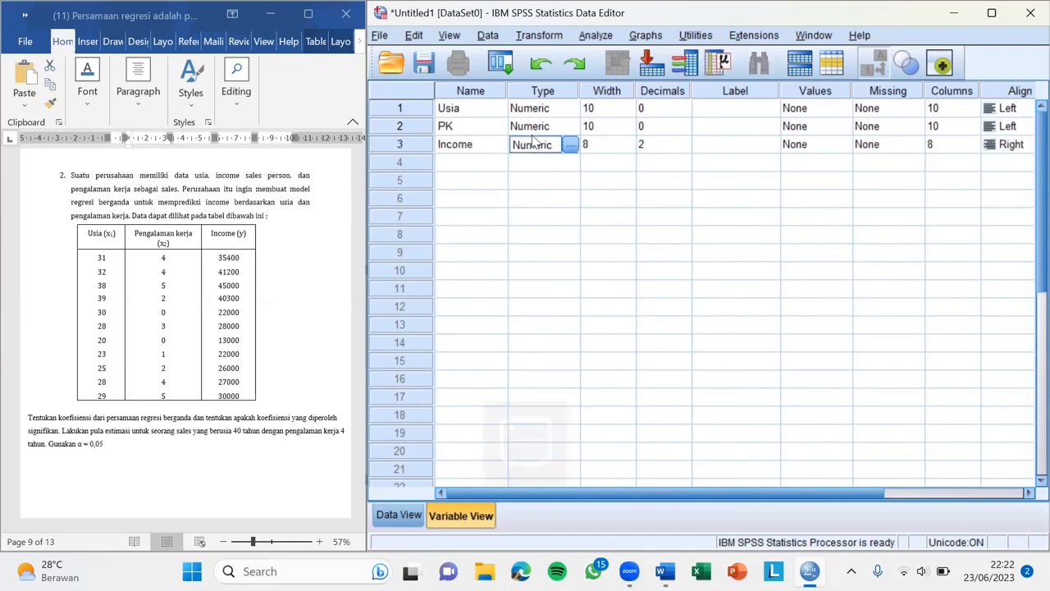
Set the Income variable's width to 13, its decimals to 0 and its columns to 13.
left_click(590, 141)
type("10")
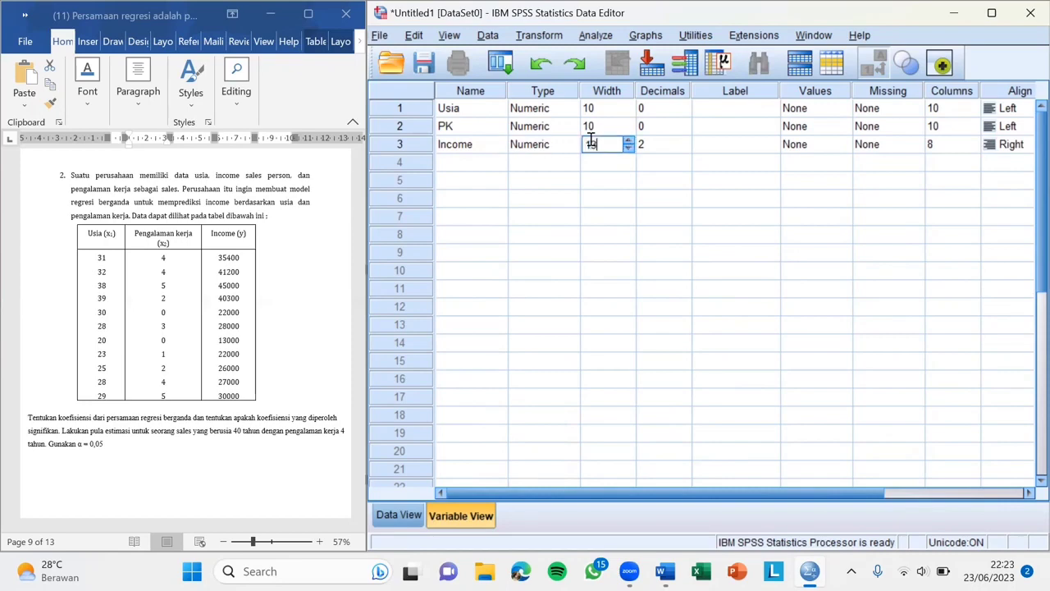
left_click(657, 144)
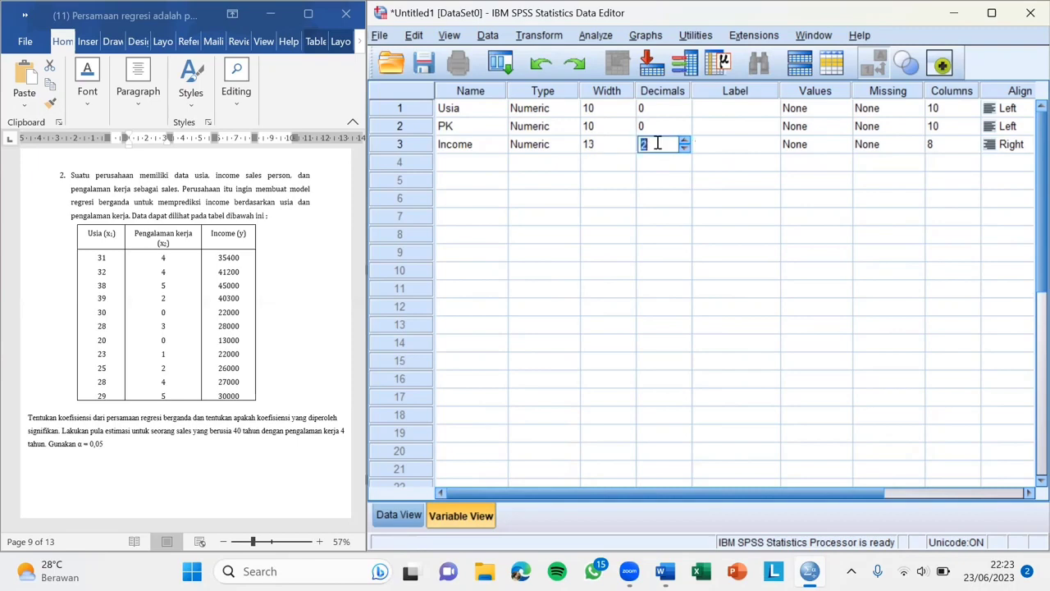
type("0")
left_click(932, 148)
type("13")
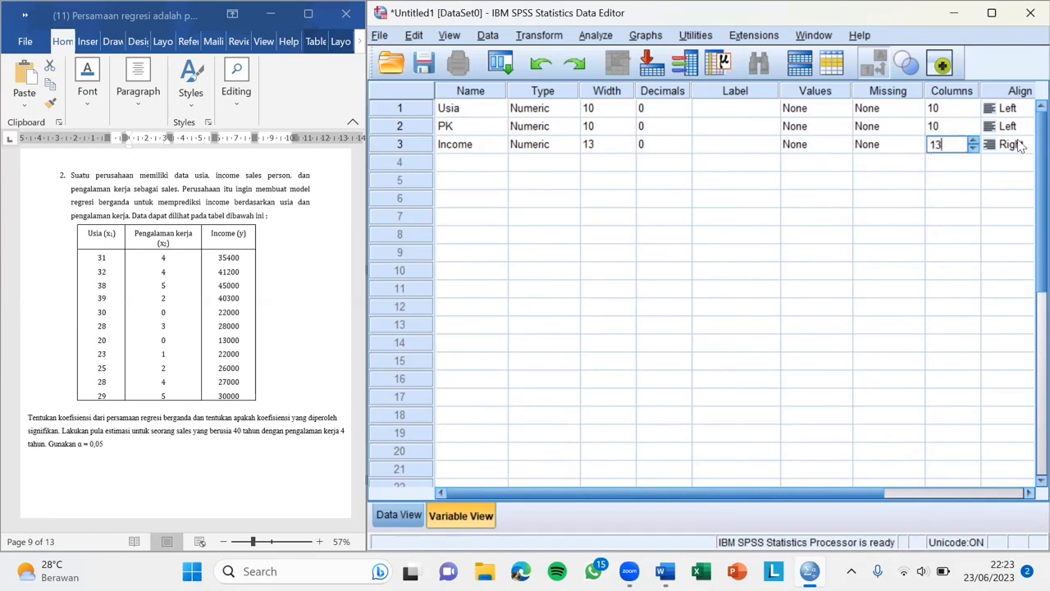
Set the Income variable's alignment to Left and its measurement level to Scale.
left_click(1019, 145)
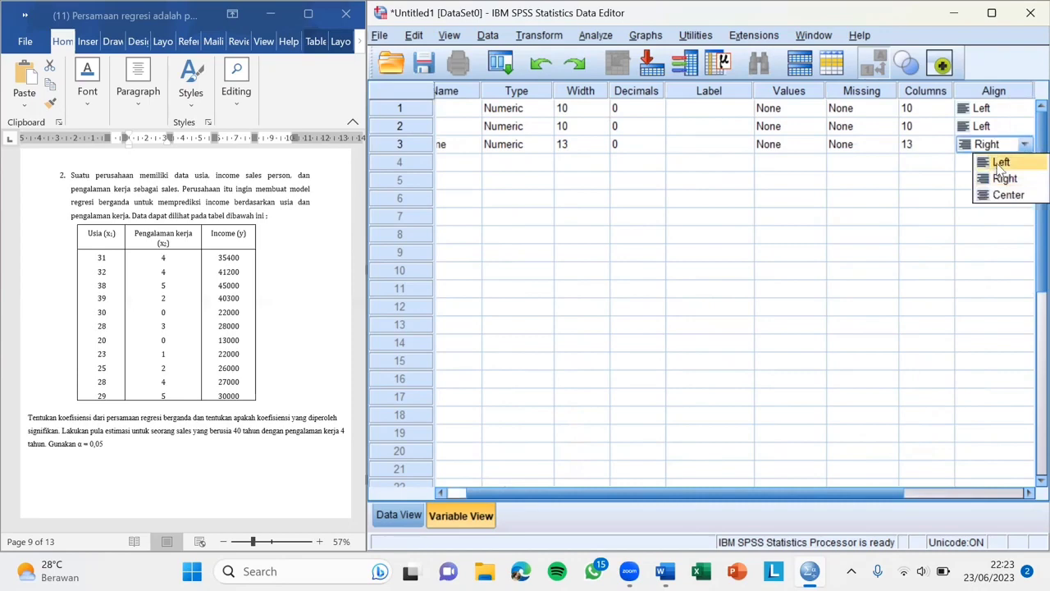
left_click(1000, 164)
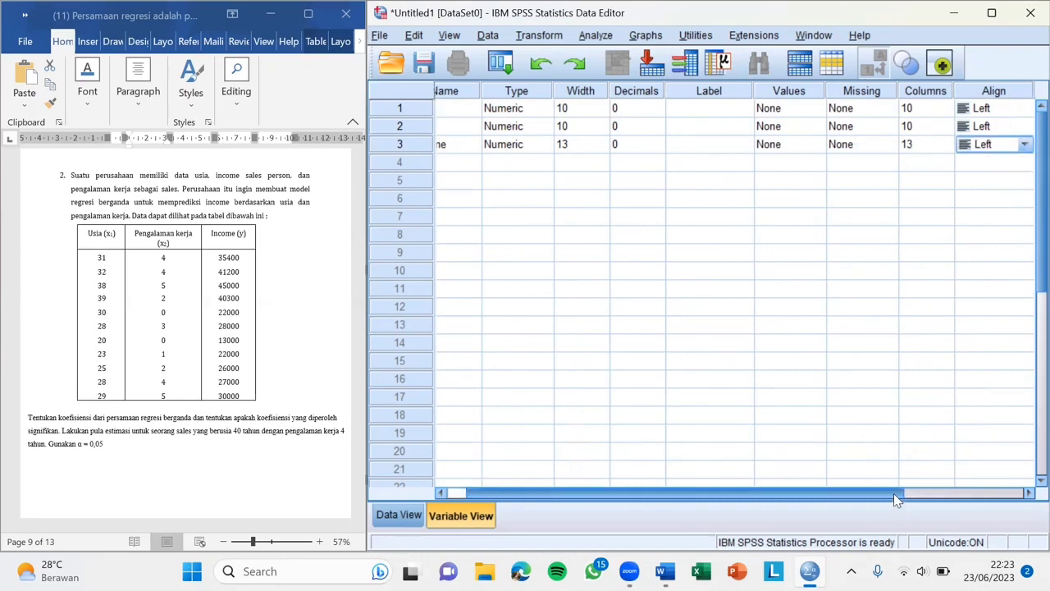
left_click_drag(894, 493, 949, 492)
left_click(981, 146)
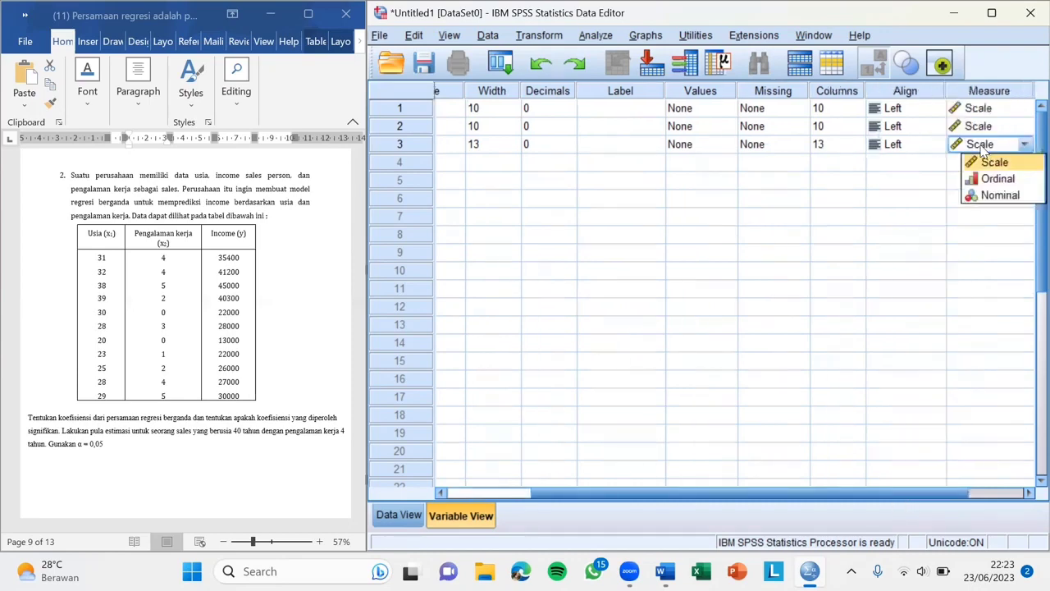
left_click(983, 163)
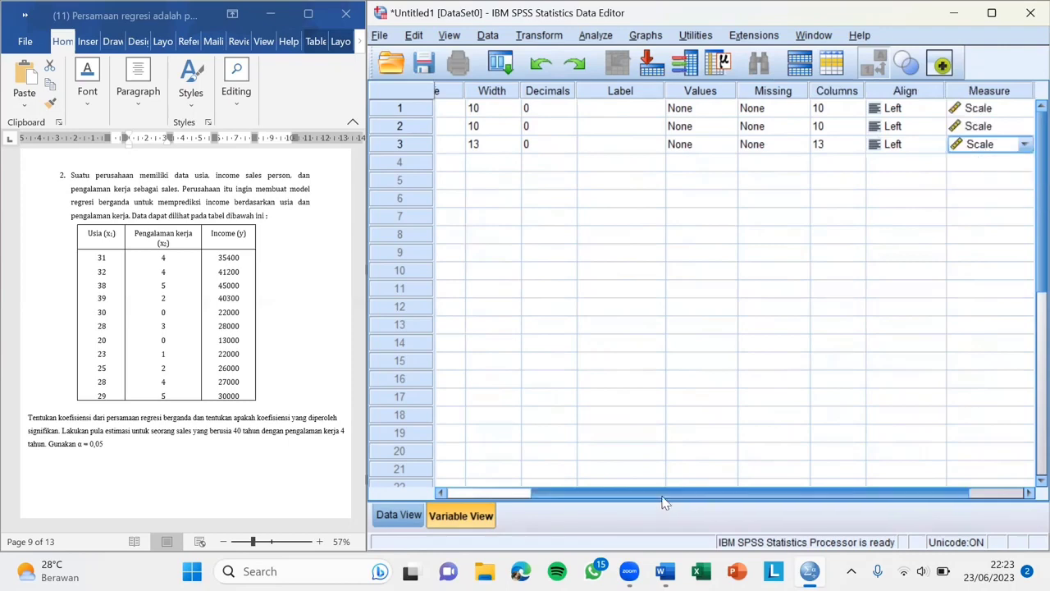
Copy the eleven Usia (x1) values from the Word exercise 2 table into the SPSS Usia data column, starting at case 1.
left_click_drag(664, 496, 555, 511)
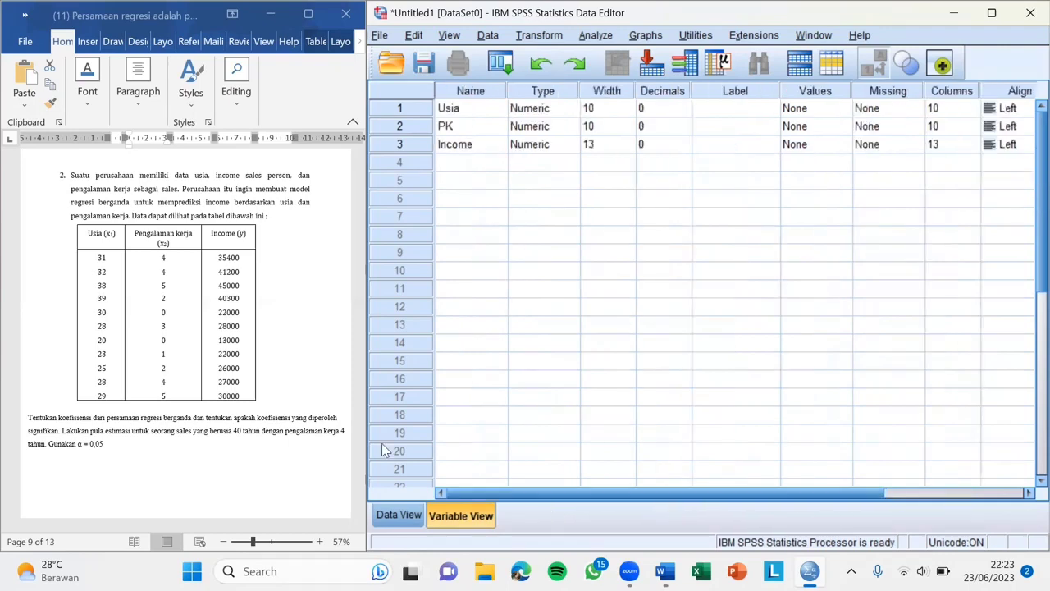
left_click(399, 515)
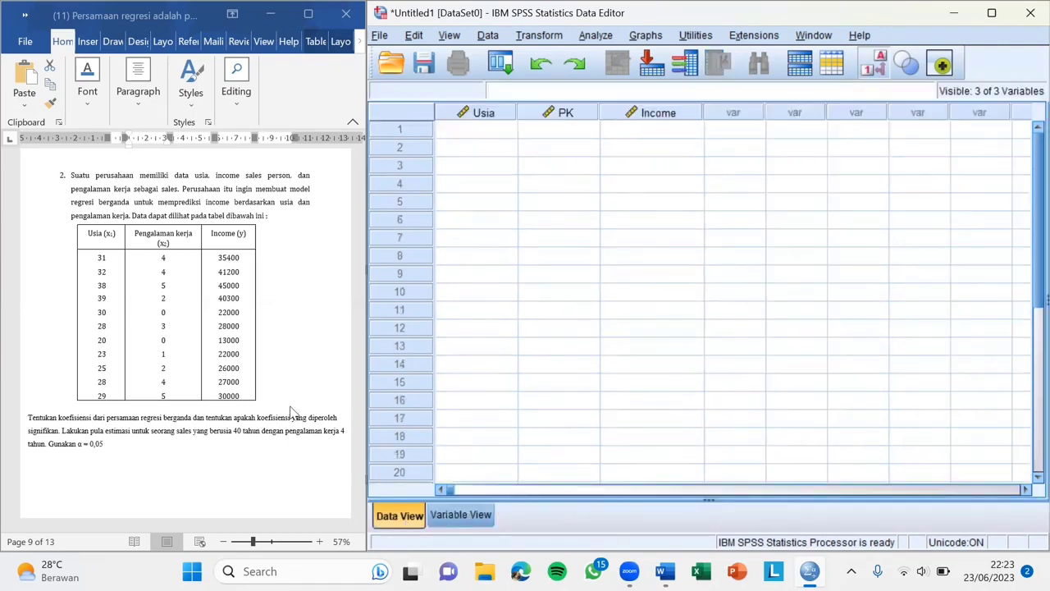
left_click(101, 267)
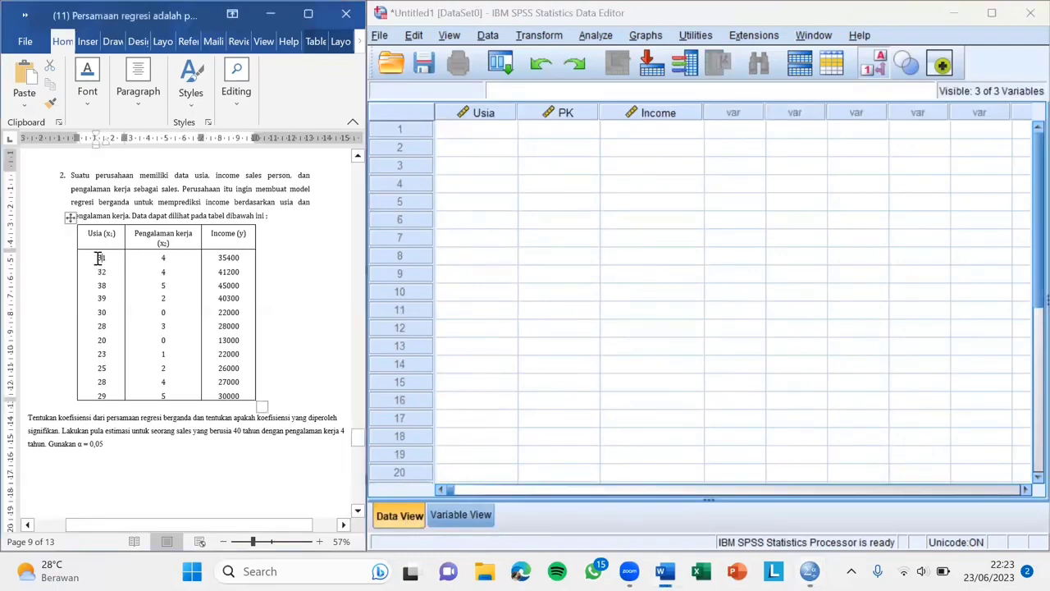
left_click_drag(101, 258, 103, 340)
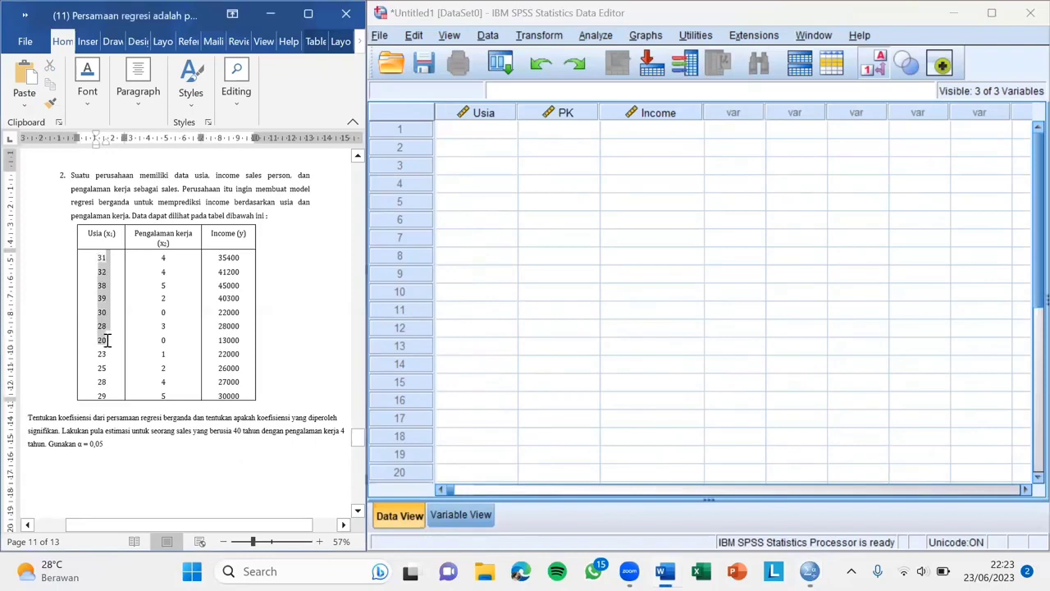
left_click_drag(98, 258, 106, 393)
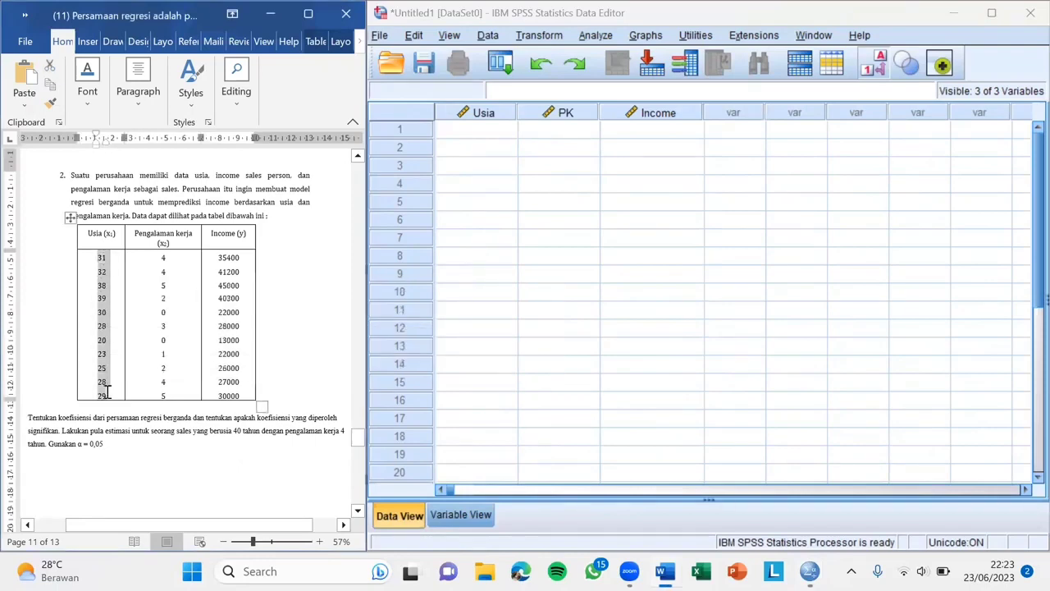
left_click(472, 131)
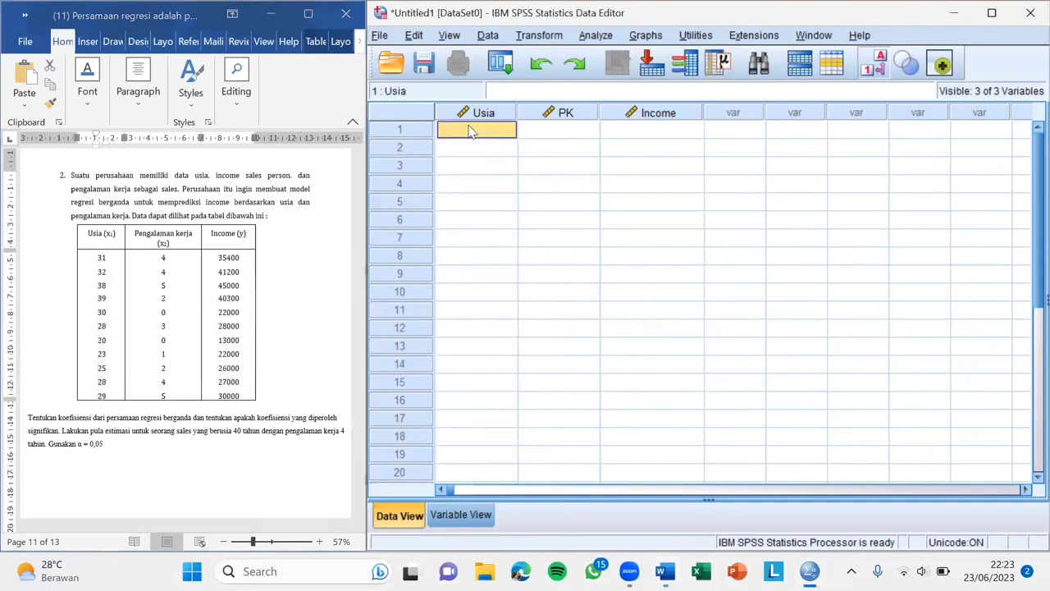
key("ctrl+v")
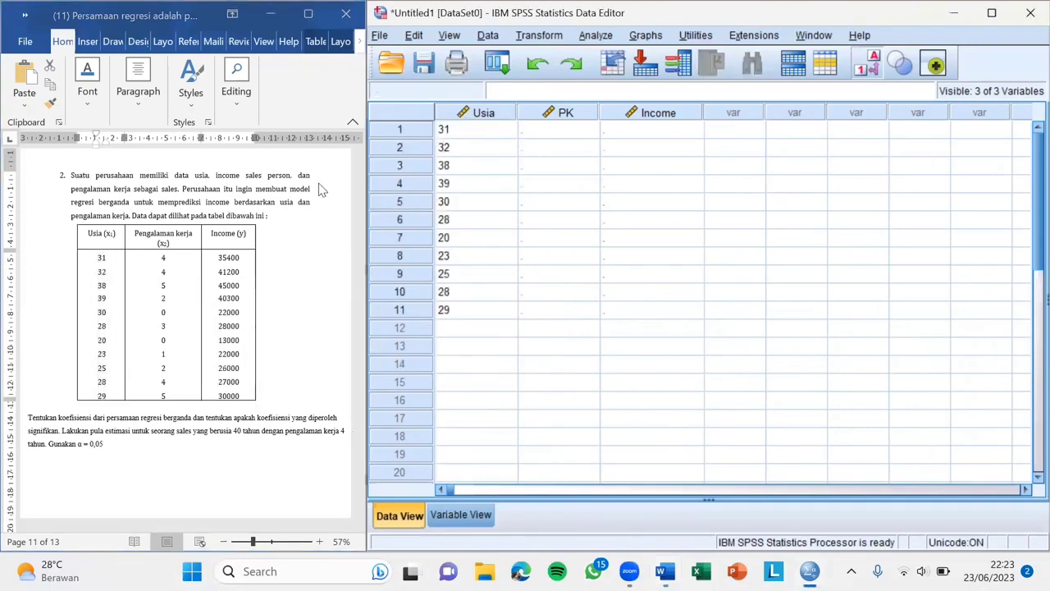
Copy the Pengalaman kerja (x2) values from the Word table into the SPSS PK column, starting at case 1.
left_click(162, 259)
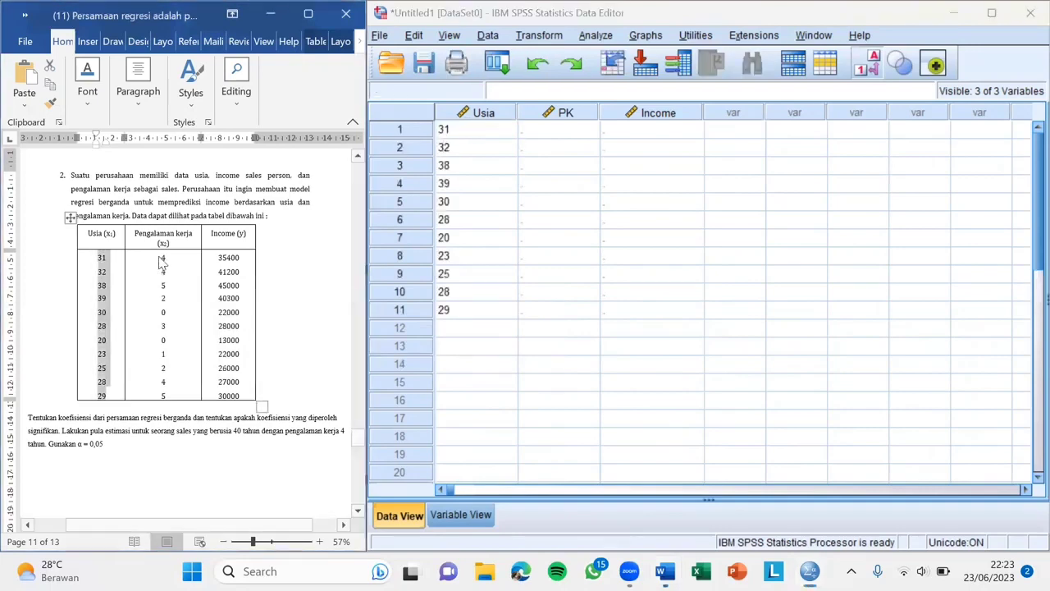
left_click_drag(163, 259, 168, 395)
key("ctrl+c")
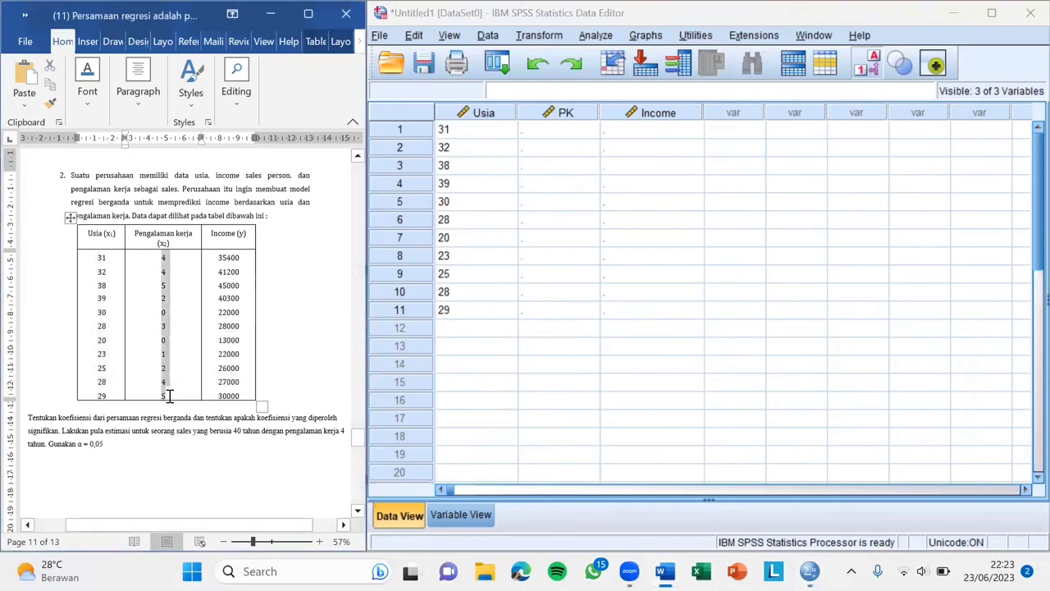
left_click(537, 131)
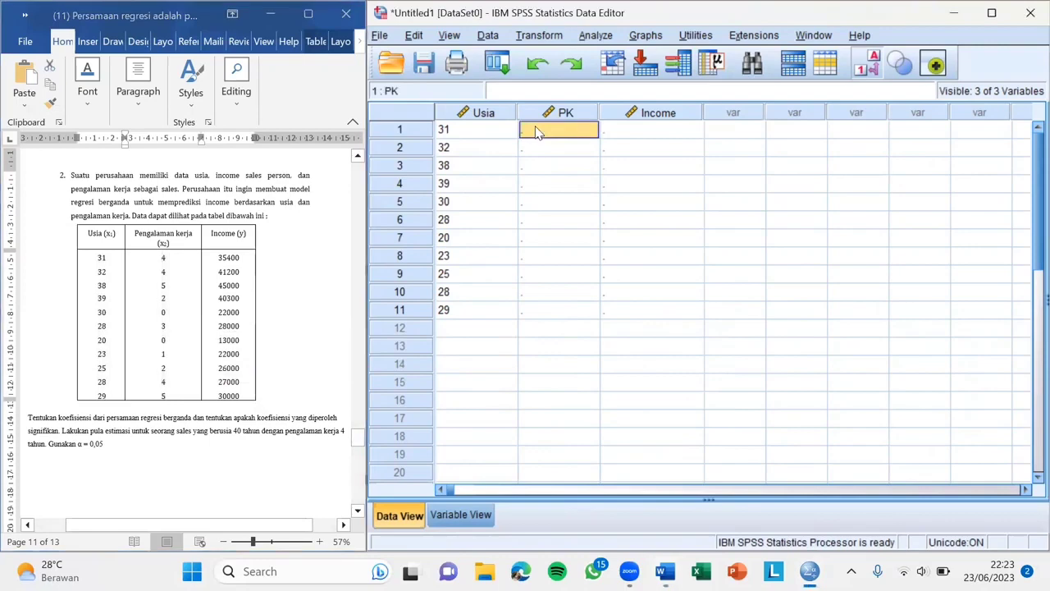
key("ctrl+v")
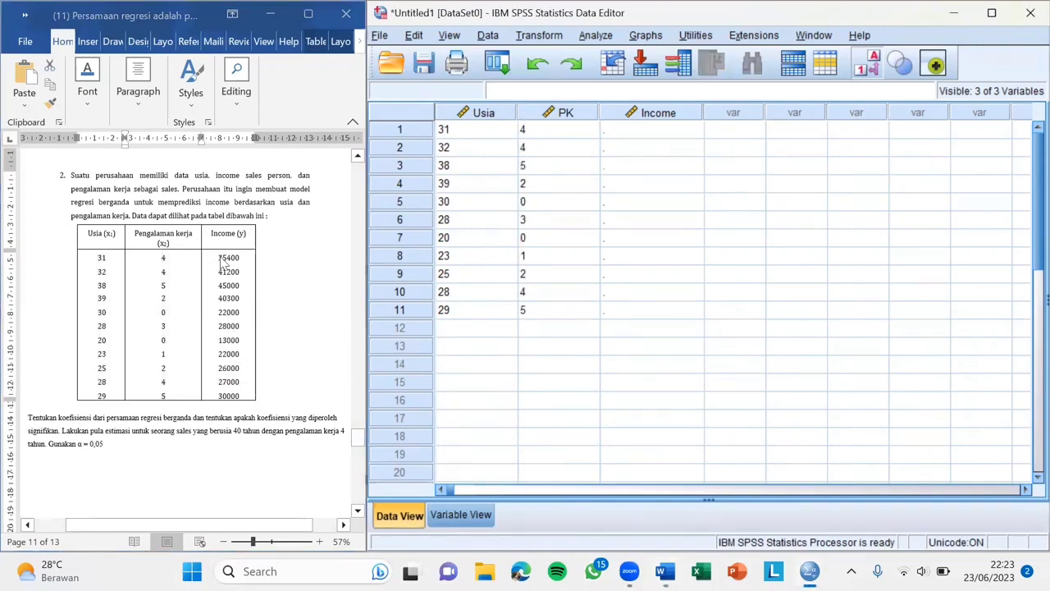
Copy the Income (y) values from the Word table into the SPSS Income column, starting at case 1.
left_click_drag(219, 256, 237, 400)
key("ctrl+c")
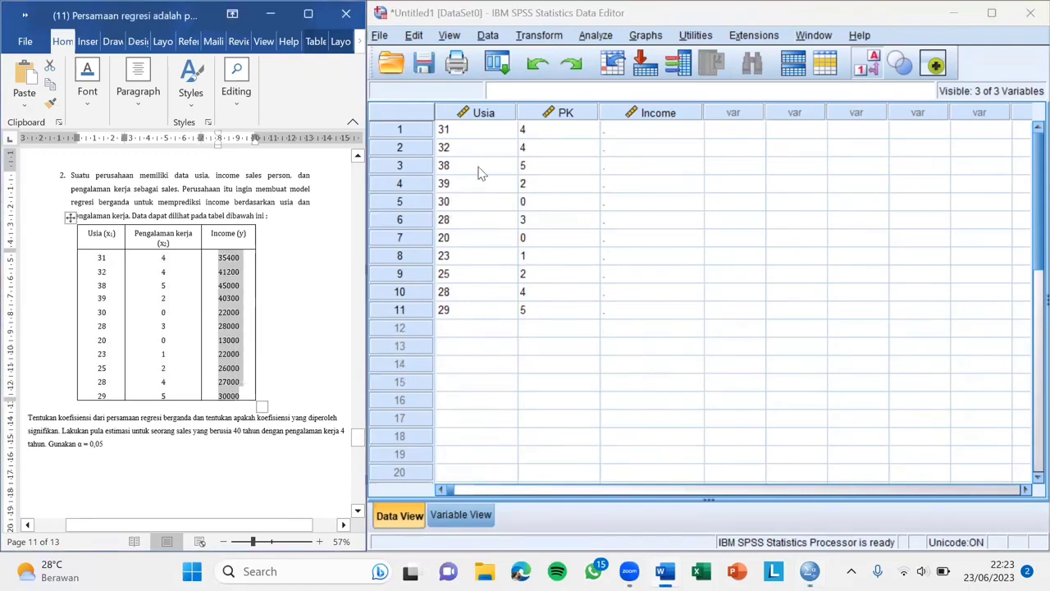
left_click(647, 133)
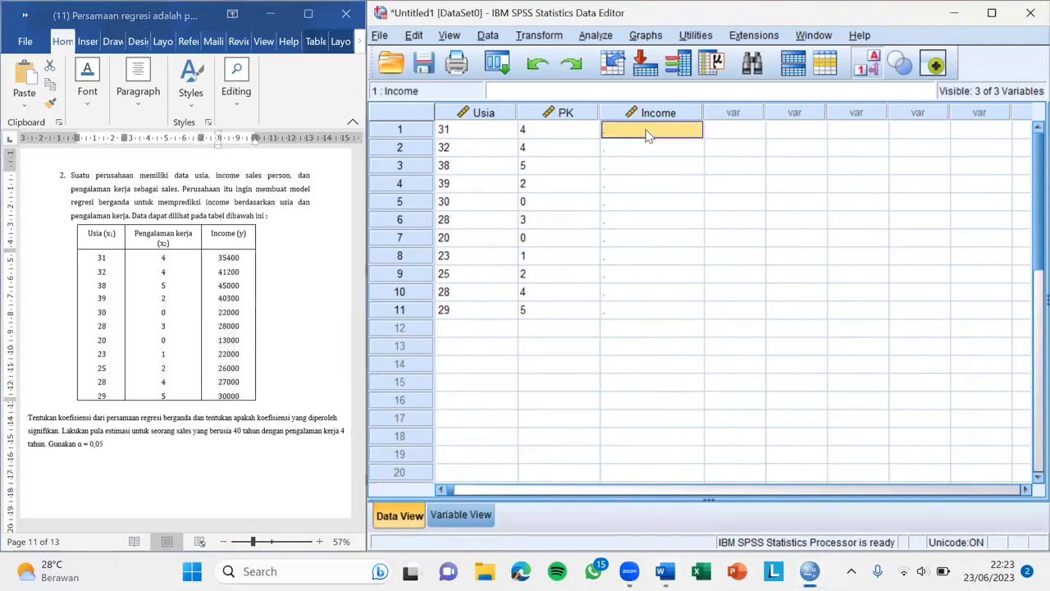
key("ctrl+v")
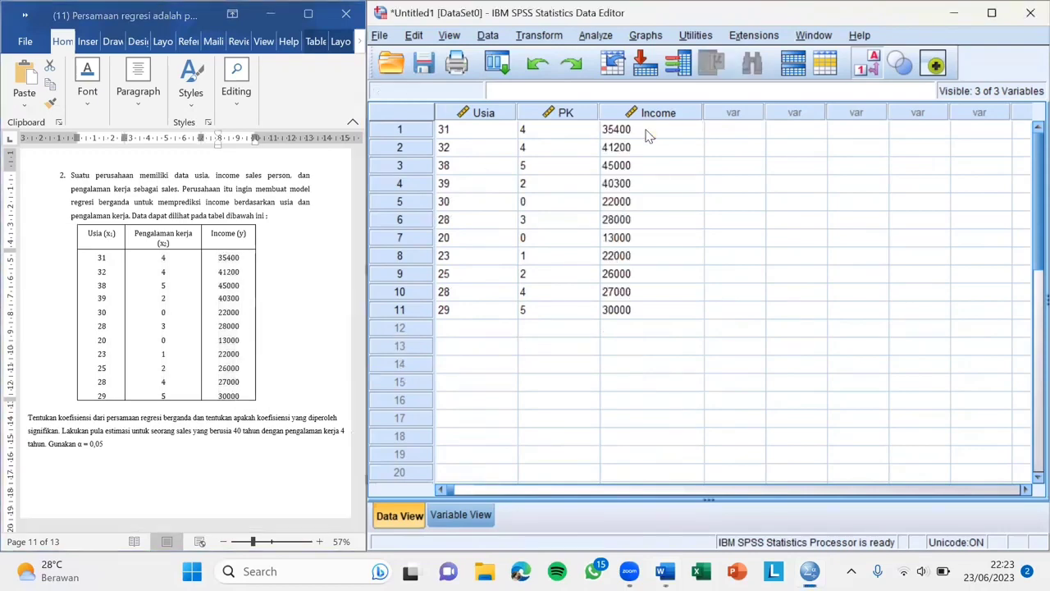
Set up a Linear Regression with Income as the dependent variable and Usia and PK as the independent variables.
left_click(598, 39)
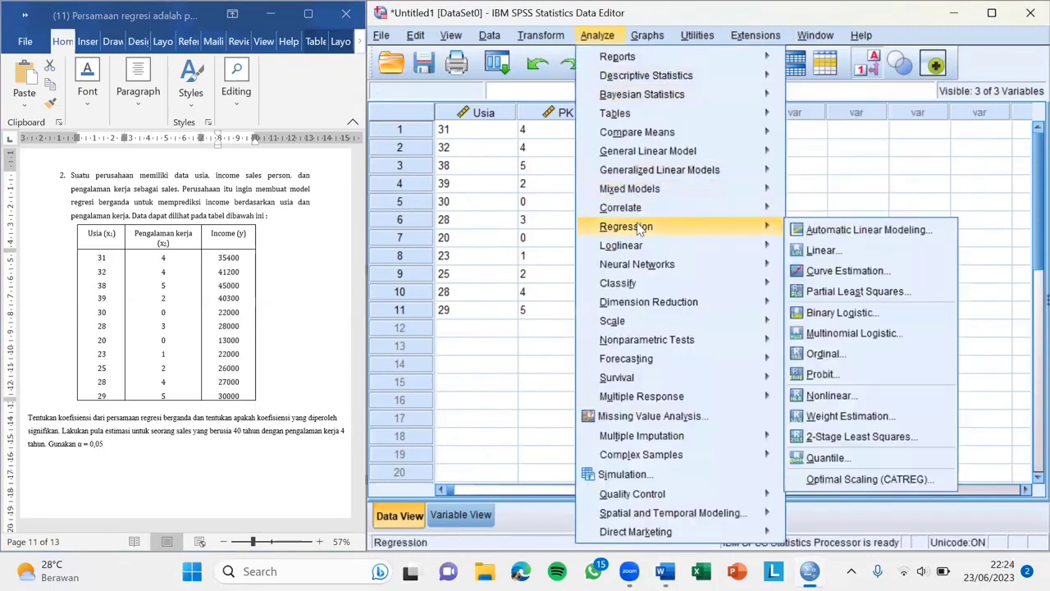
mouse_move(763, 225)
left_click(813, 250)
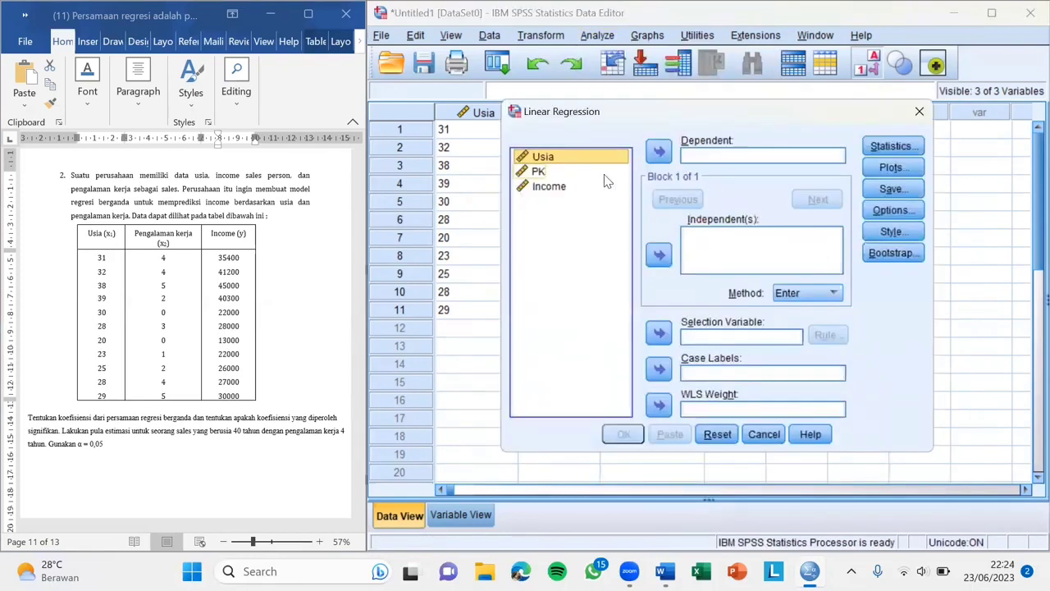
left_click(564, 189)
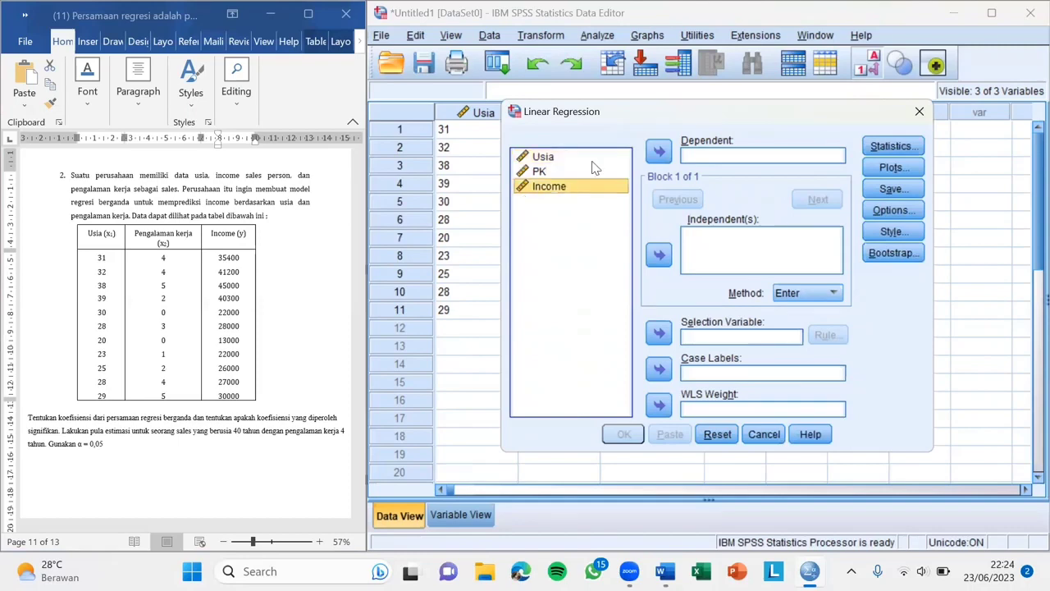
left_click(661, 150)
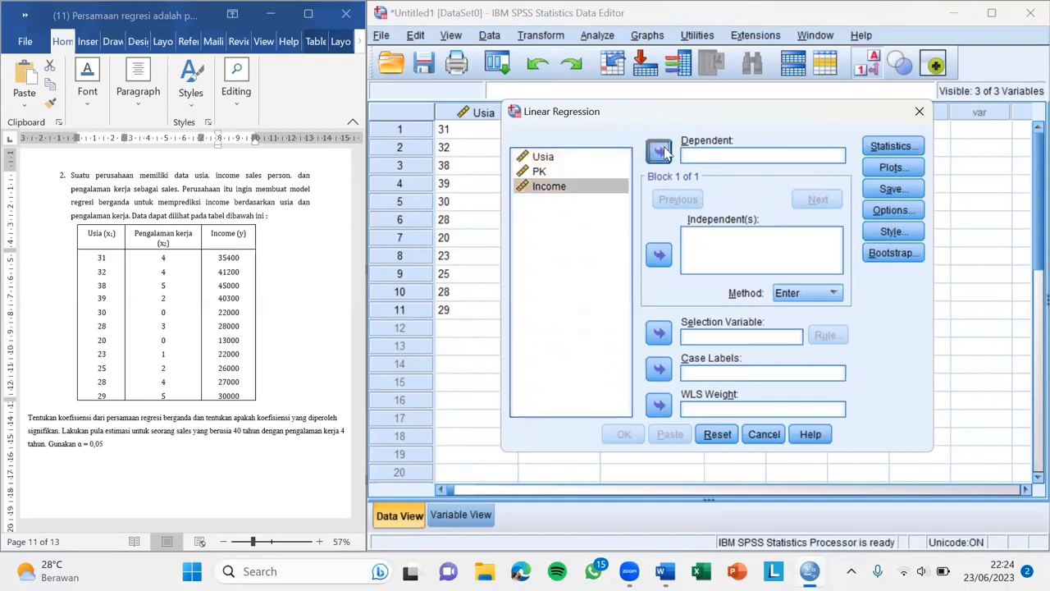
left_click(573, 158)
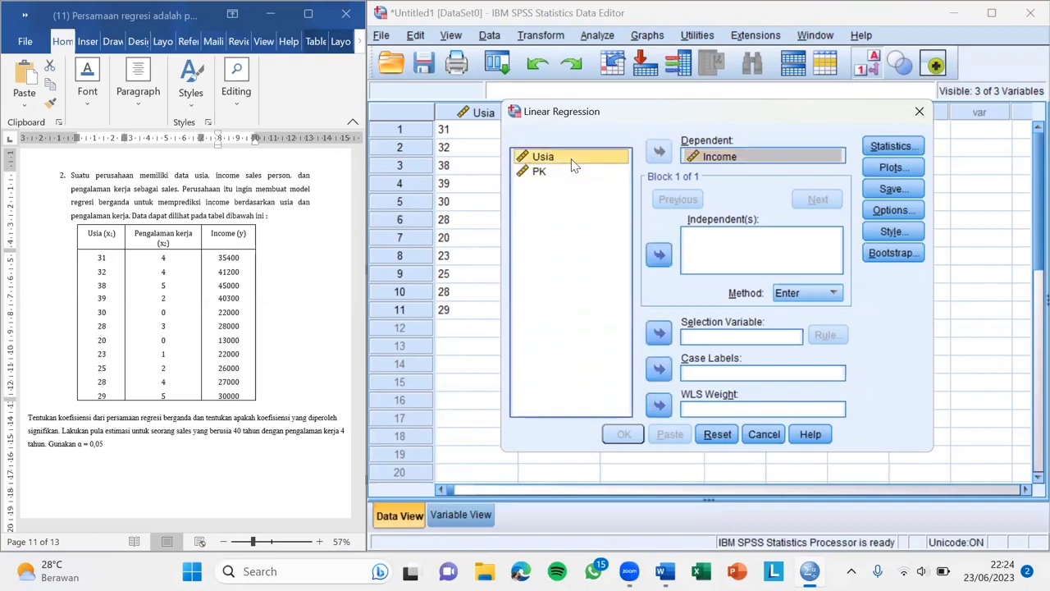
left_click(661, 256)
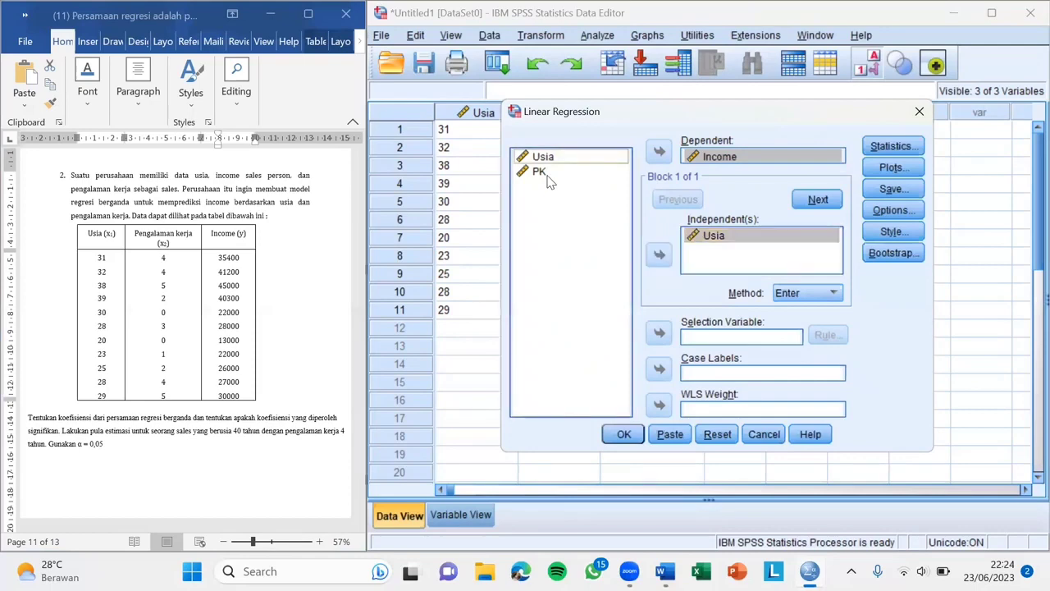
left_click(542, 172)
left_click(663, 256)
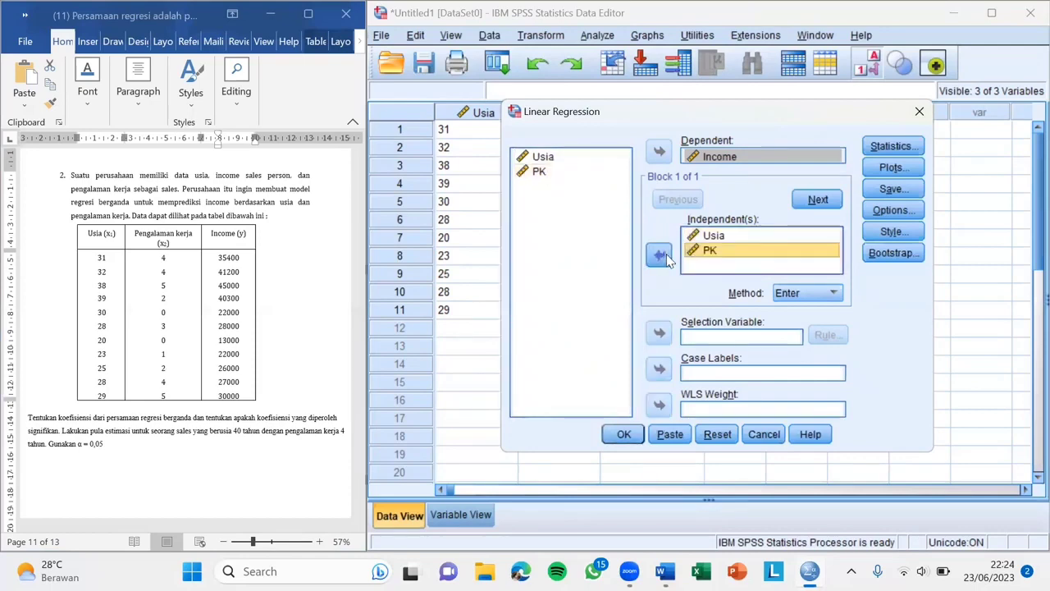
Add R squared change, Descriptives, Part and partial correlations and Collinearity diagnostics to the regression statistics.
left_click(882, 153)
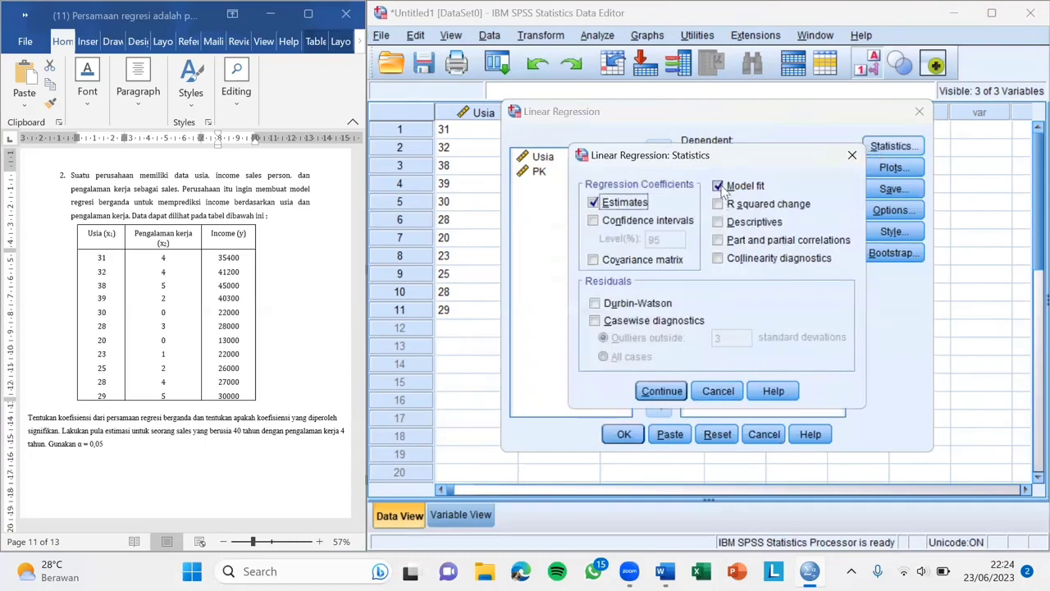
left_click(719, 204)
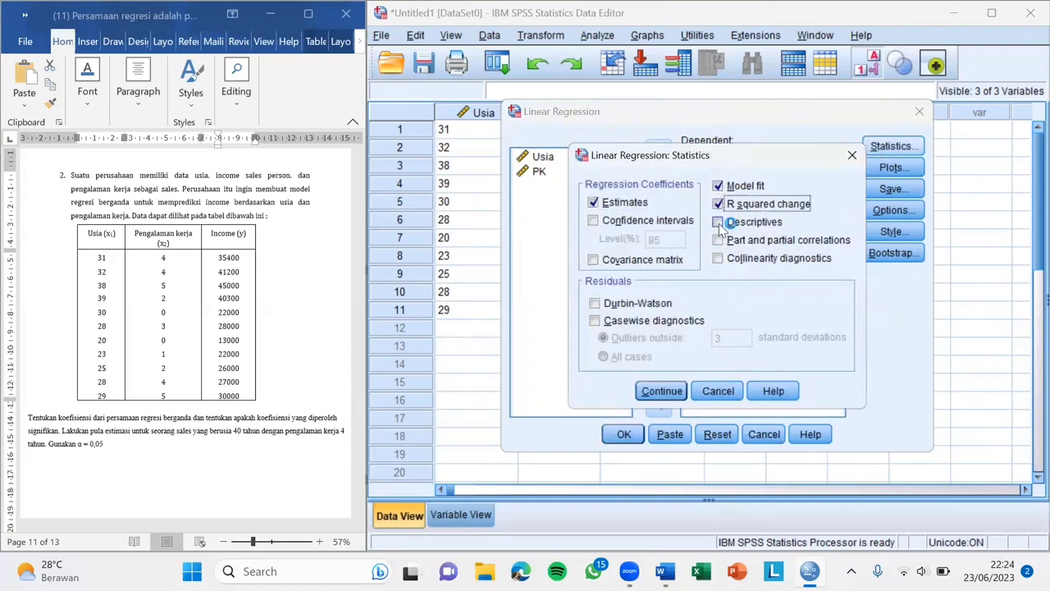
left_click(719, 223)
left_click(719, 240)
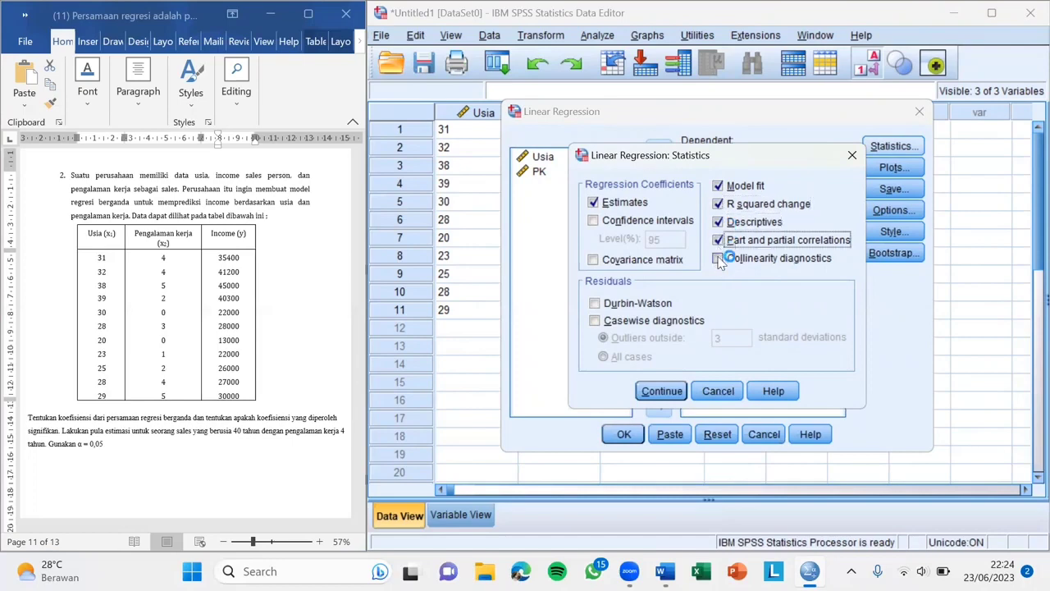
left_click(719, 259)
left_click(657, 392)
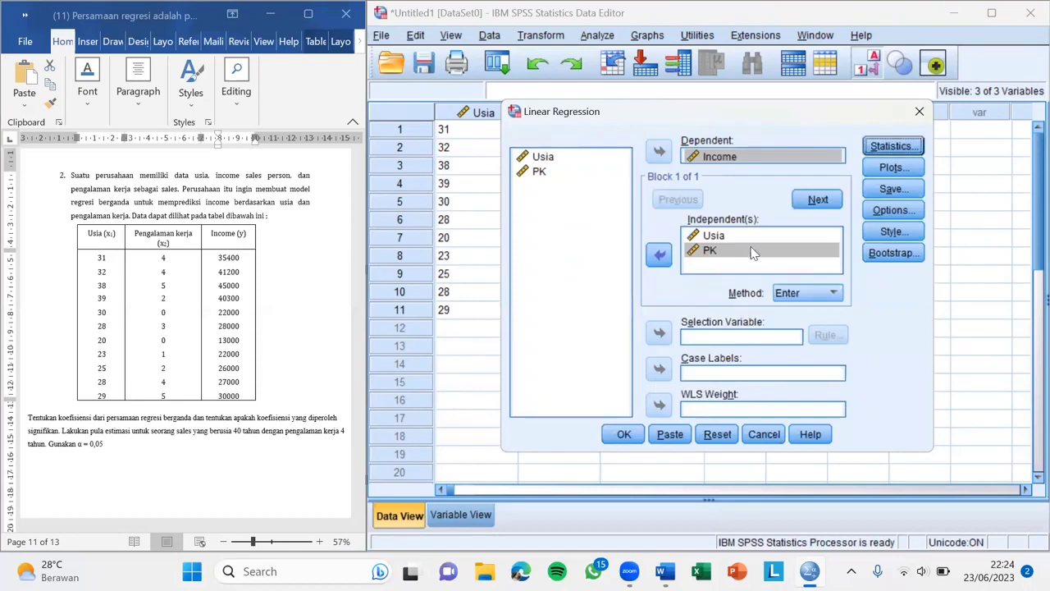
Accept the regression options with an F probability of .05 for entry and .10 for removal, and run the regression.
left_click(875, 213)
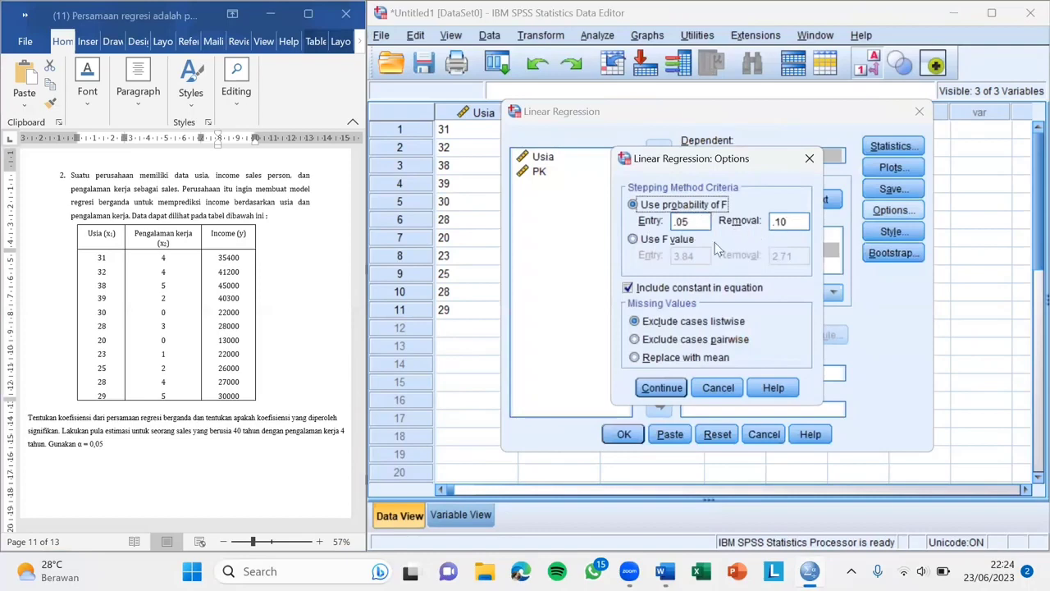
left_click(655, 389)
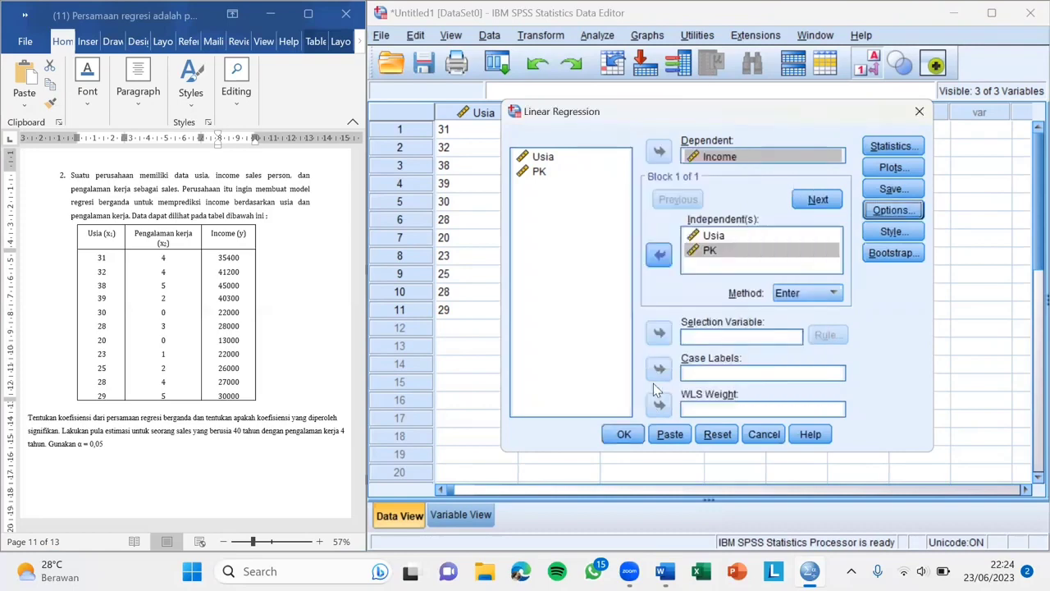
left_click(621, 435)
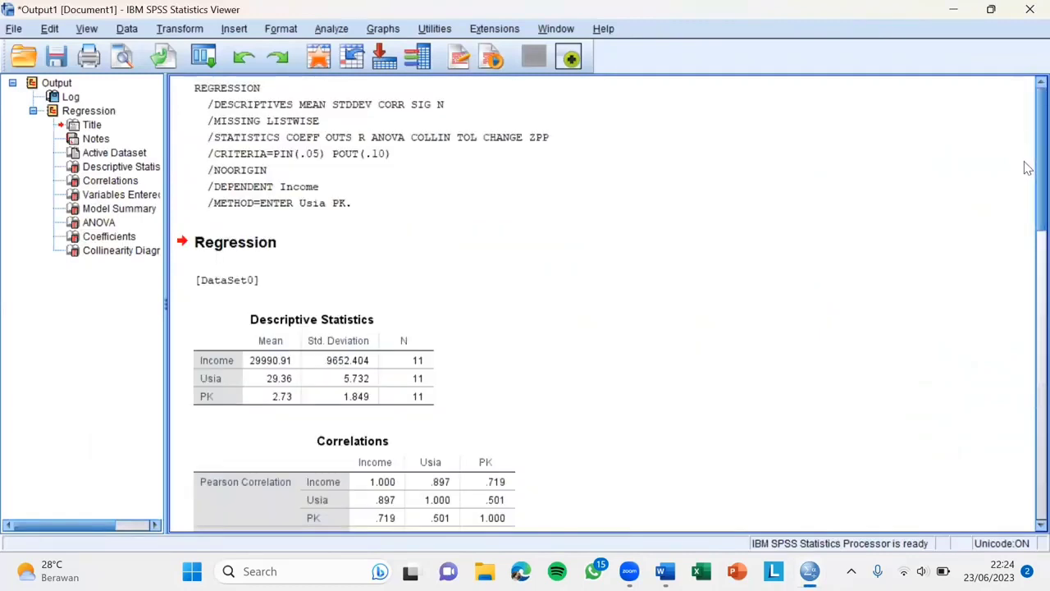
Examine the Income regression output from the descriptive statistics through the correlations, model summary and ANOVA to the Usia and PK coefficients.
scroll(1026, 188, "down", 4)
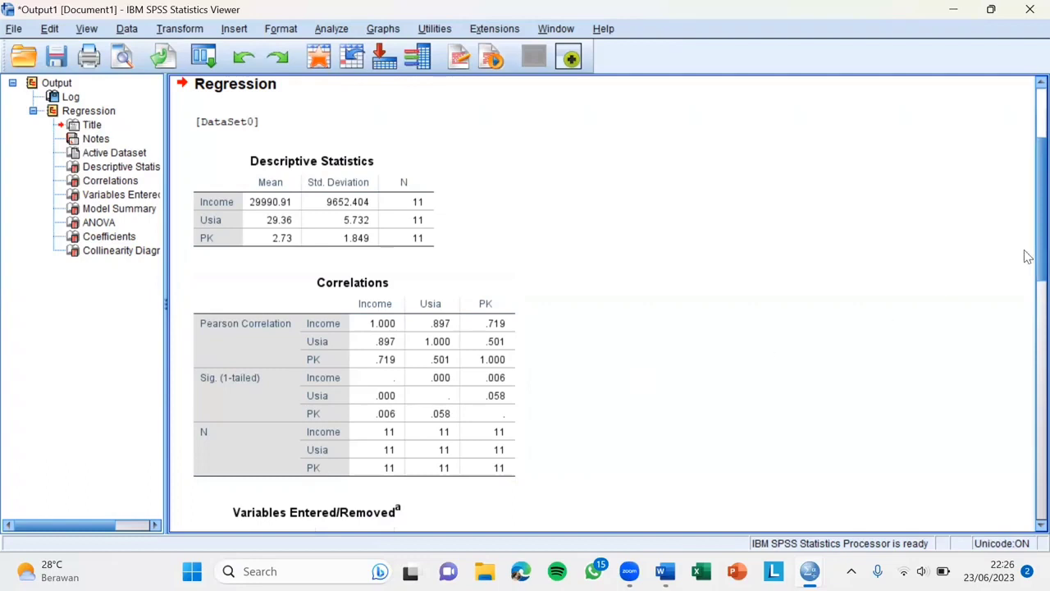
scroll(1022, 326, "down", 5)
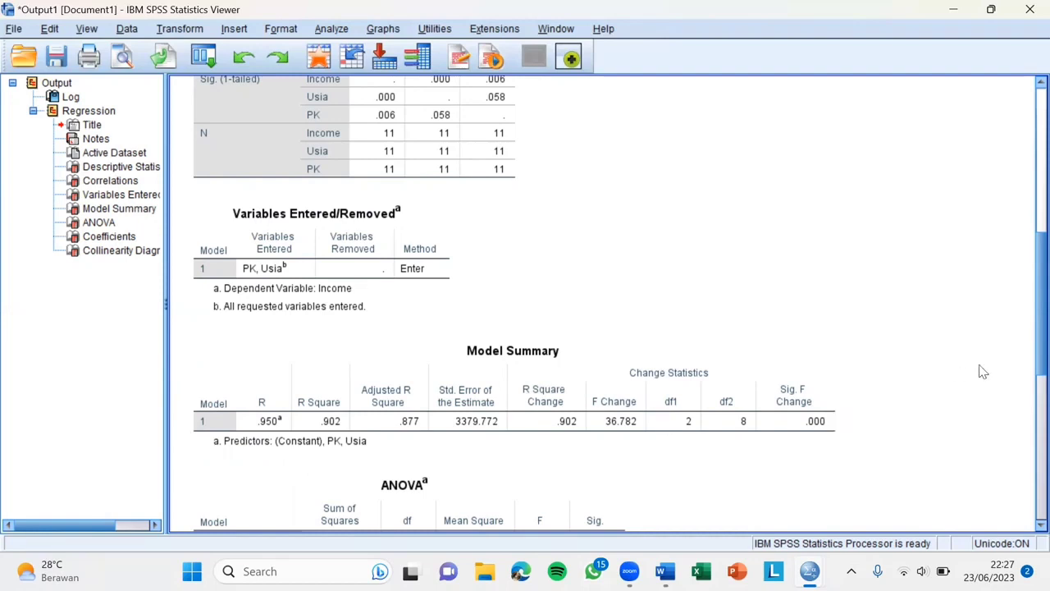
scroll(1025, 373, "down", 8)
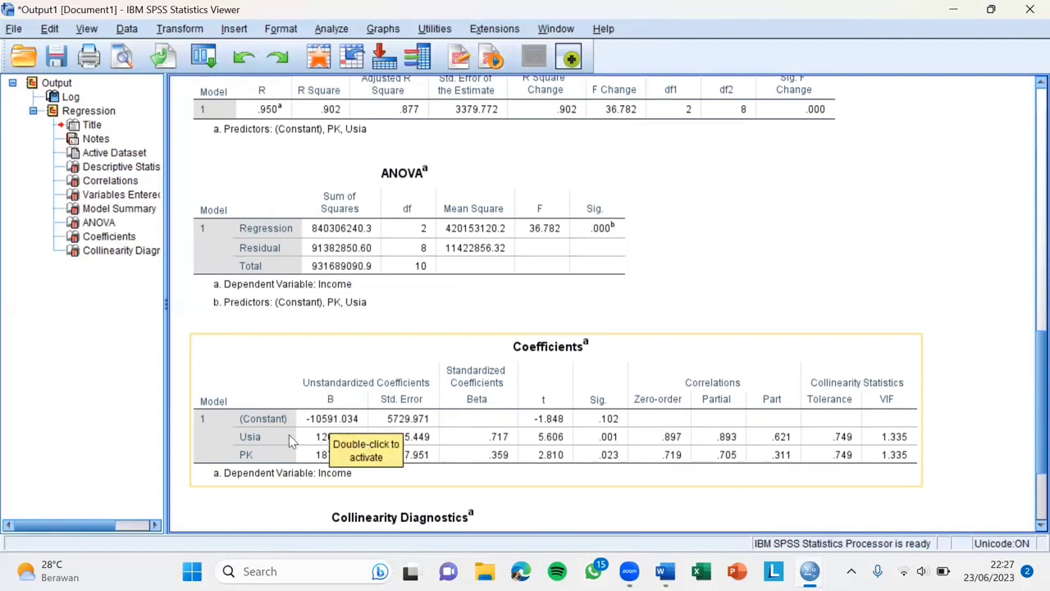
left_click(306, 447)
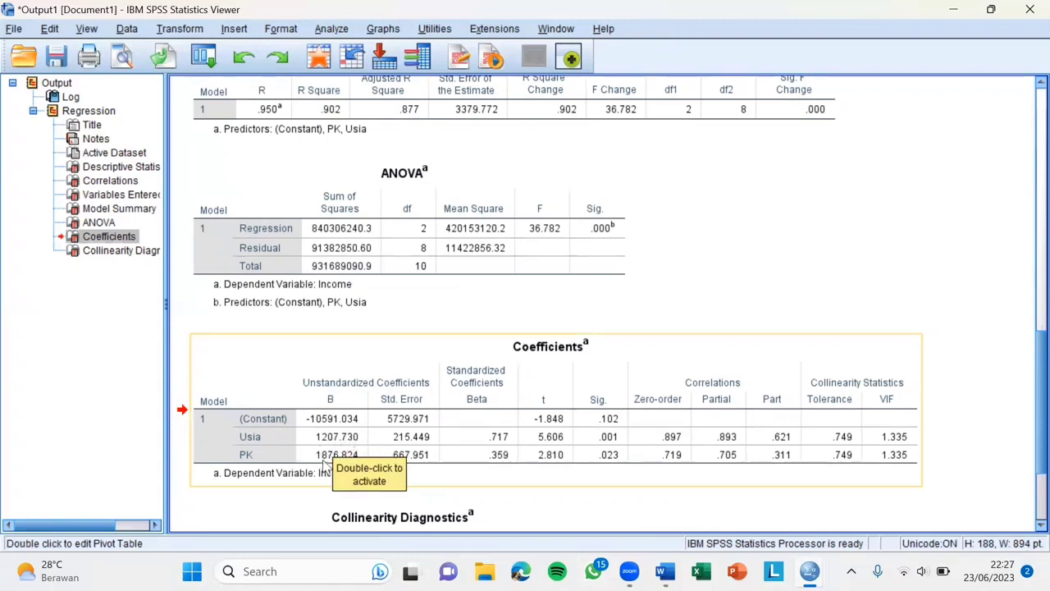
left_click(358, 447)
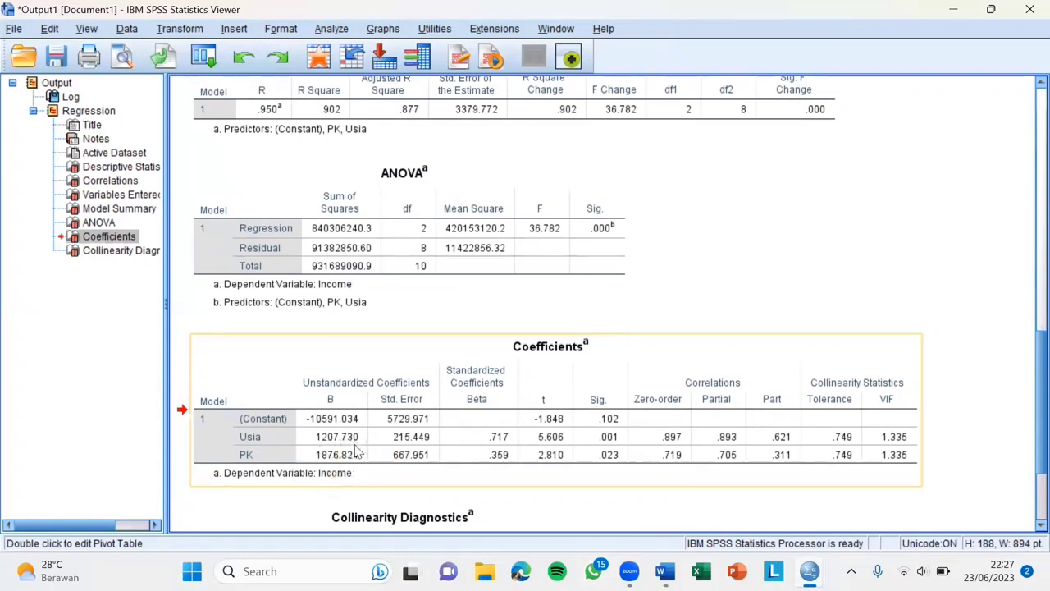